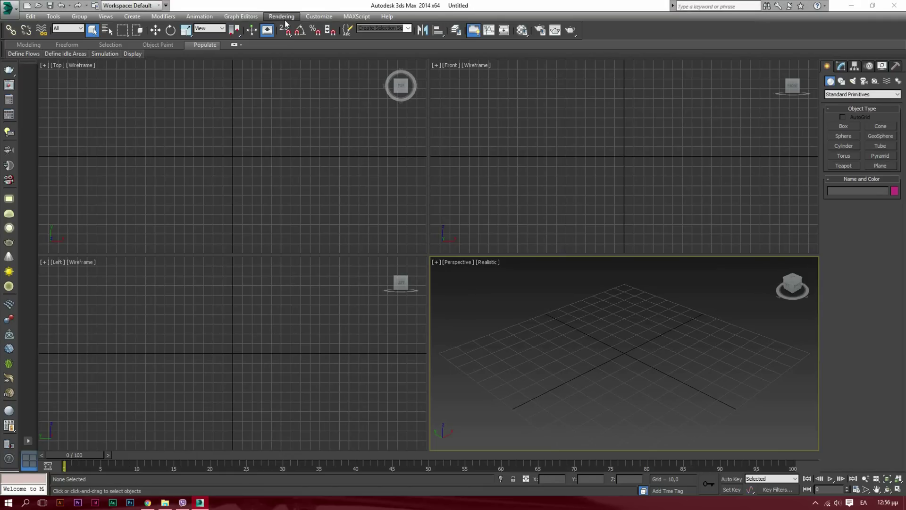
- Assign V-Ray Adv 3.00.03 as the production renderer in Render Setup
left_click(285, 19)
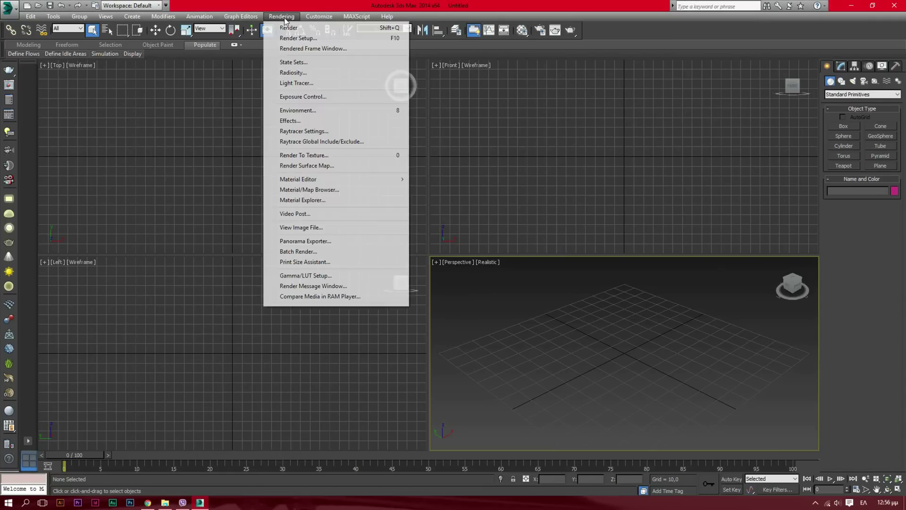
left_click(293, 37)
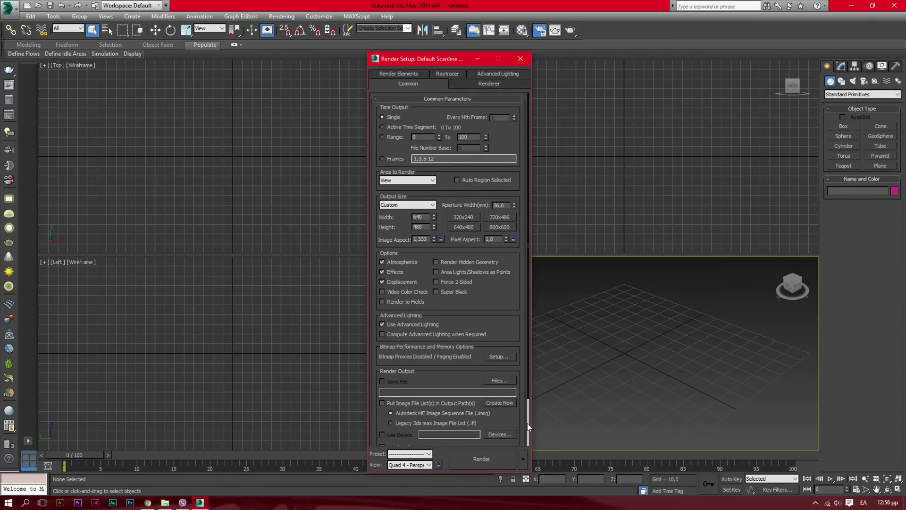
scroll(510, 426, "down", 1)
scroll(488, 427, "down", 1)
left_click(481, 441)
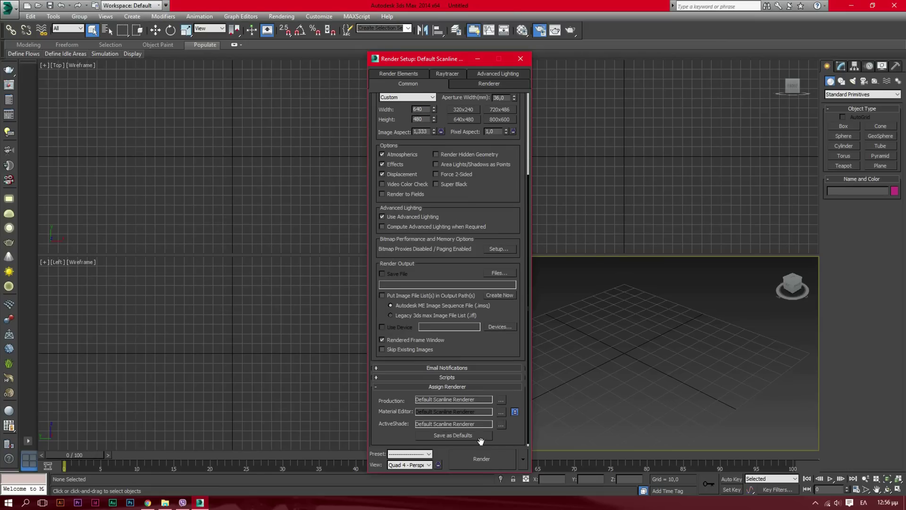
left_click(500, 400)
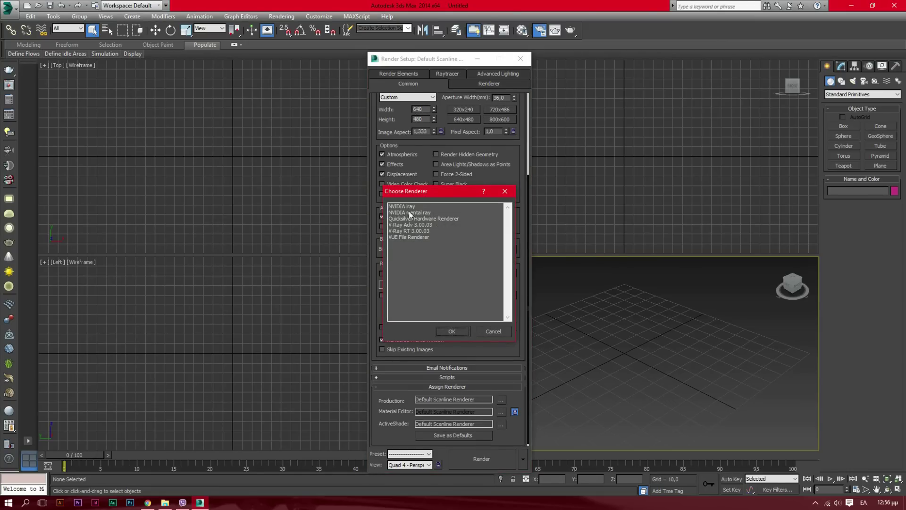
double_click(412, 224)
- Set V-Ray colour mapping to Exponential and enable global illumination
left_click(408, 77)
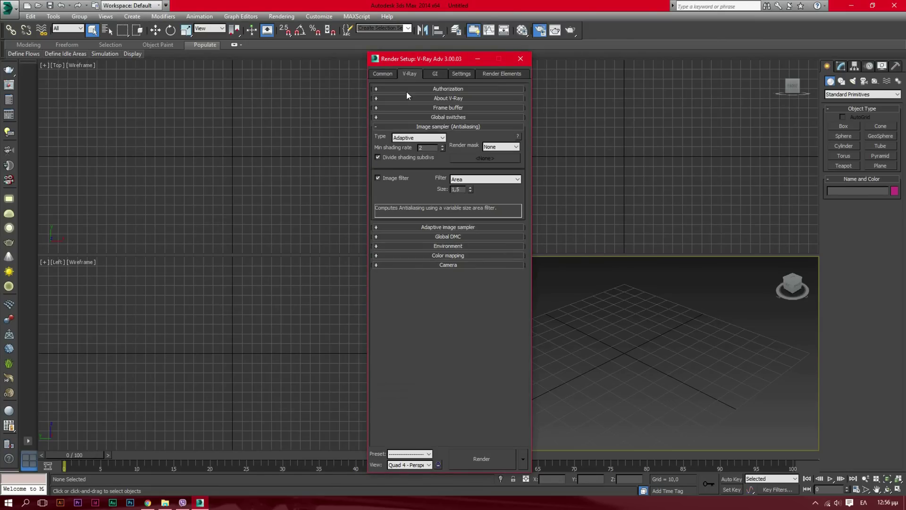
left_click(460, 255)
left_click(406, 267)
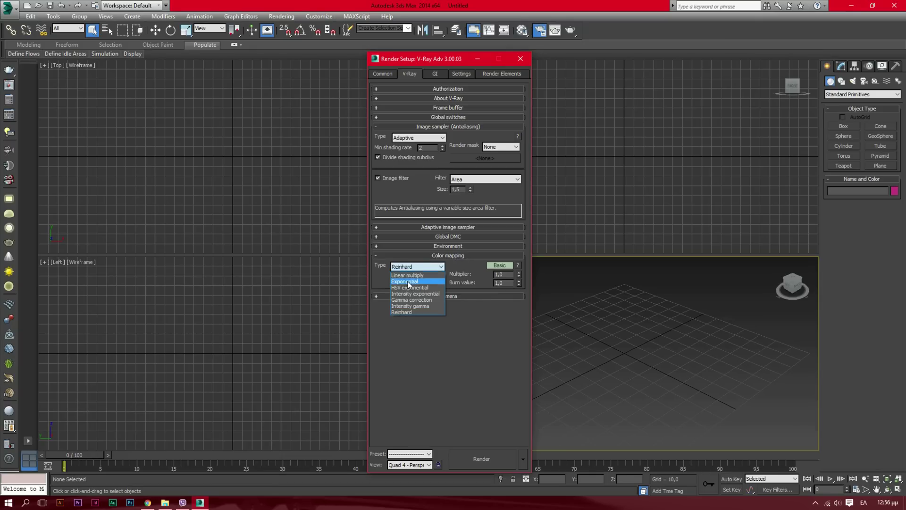
left_click(409, 282)
left_click(434, 76)
left_click(382, 99)
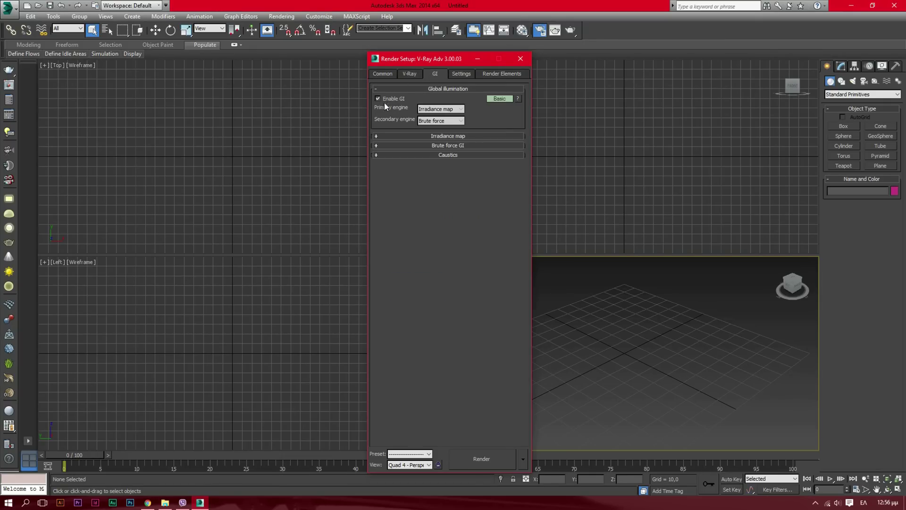
- Close Render Setup and draw a roughly 123 by 237 plane in the Top viewport
left_click(521, 59)
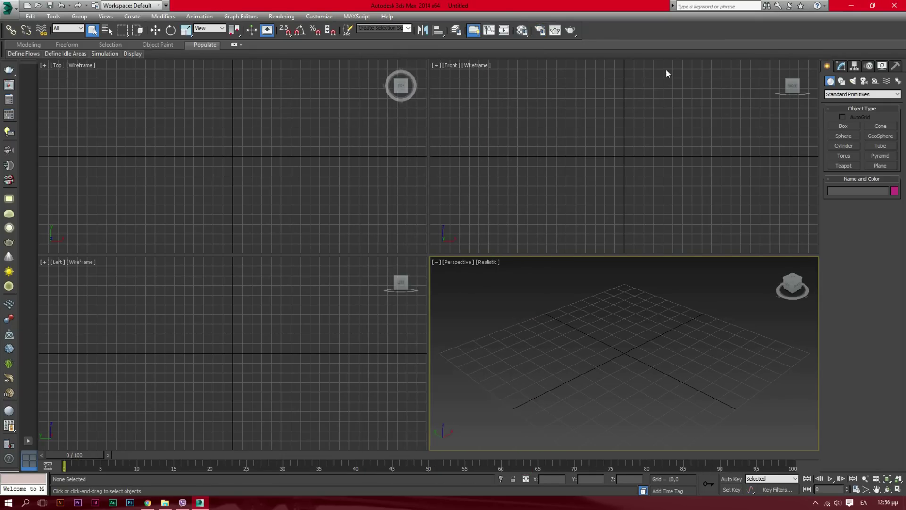
left_click(880, 166)
mouse_move(117, 96)
left_mouse_down()
mouse_move(329, 191)
mouse_move(357, 216)
left_mouse_up()
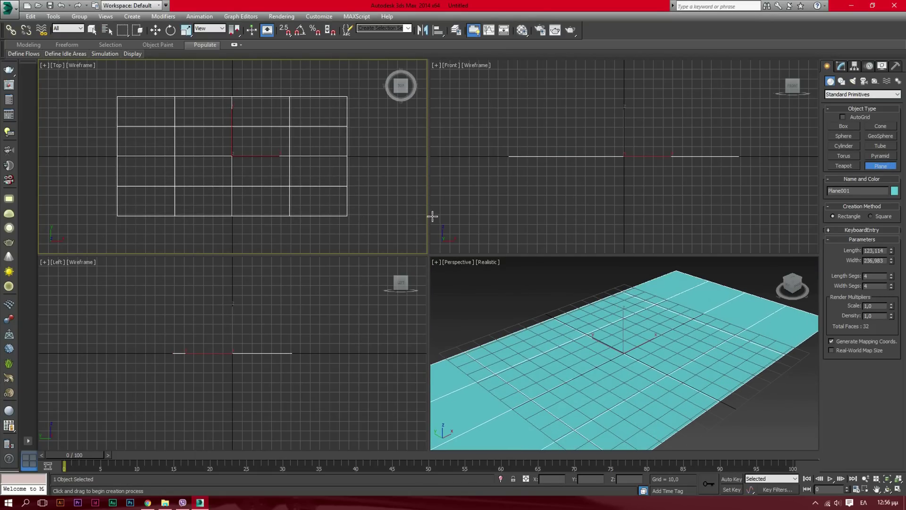
- Convert the plane to Editable Poly and select its back edge loop
left_click(853, 66)
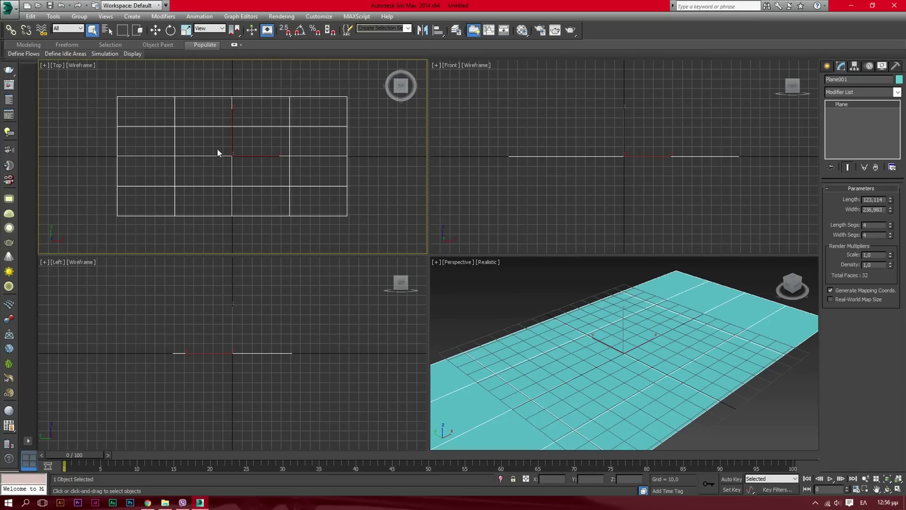
right_click(218, 152)
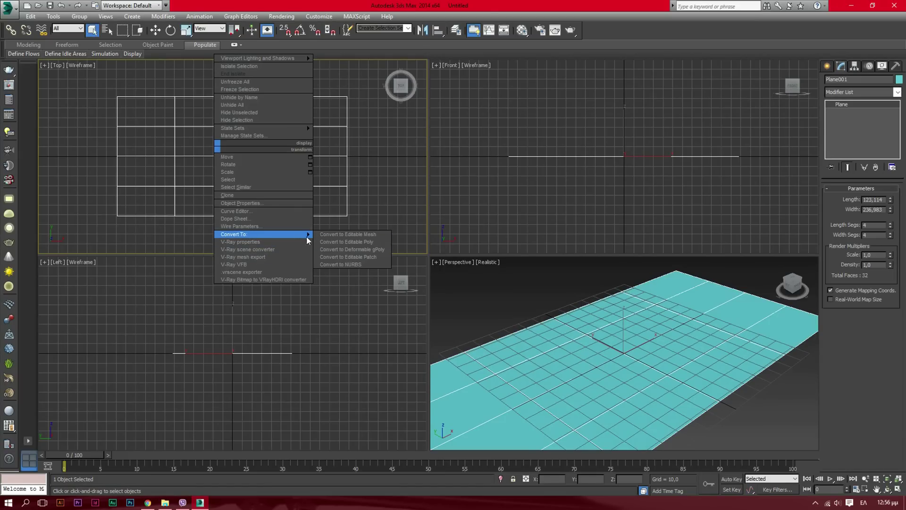
left_click(344, 244)
left_click(854, 202)
left_click(267, 99)
left_click(886, 250)
- Raise the back edges into a tall wall and pull the front vertices further out
left_click(155, 31)
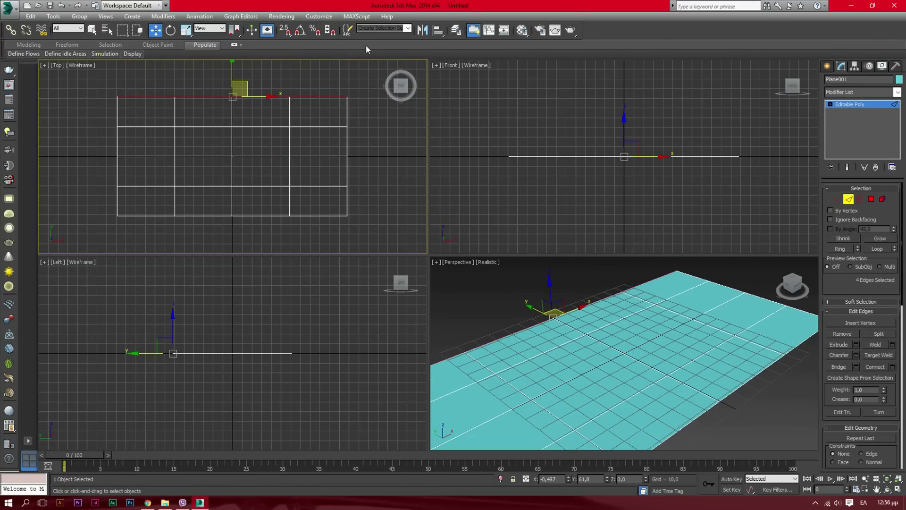
middle_click(250, 313)
scroll(208, 324, "up", 2)
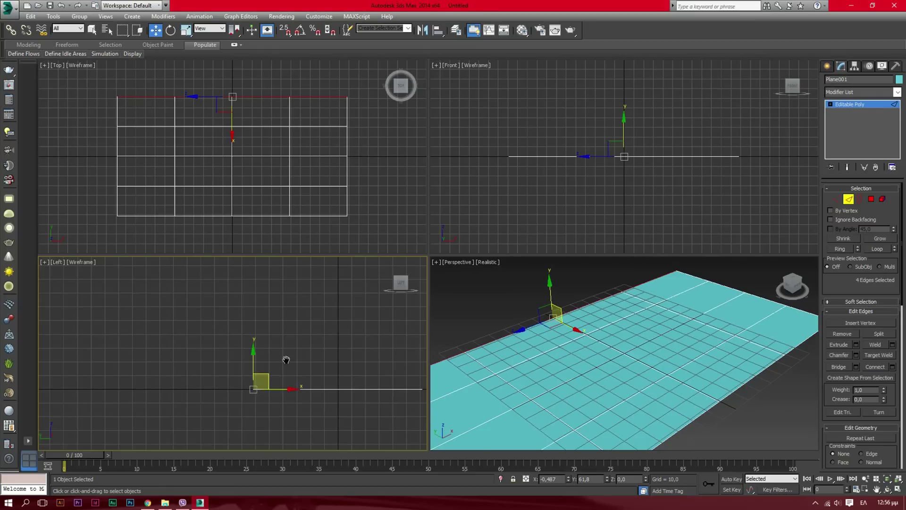
left_click_drag(207, 341, 177, 304)
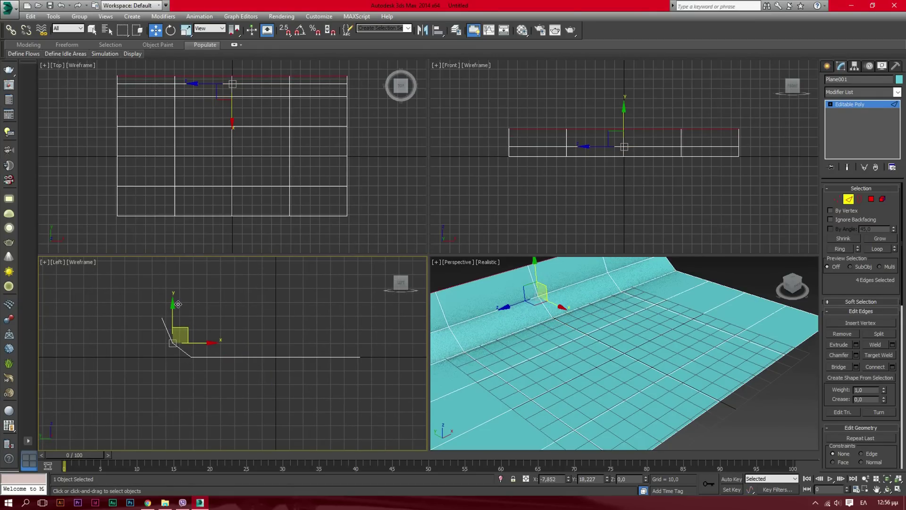
left_click_drag(178, 304, 200, 217)
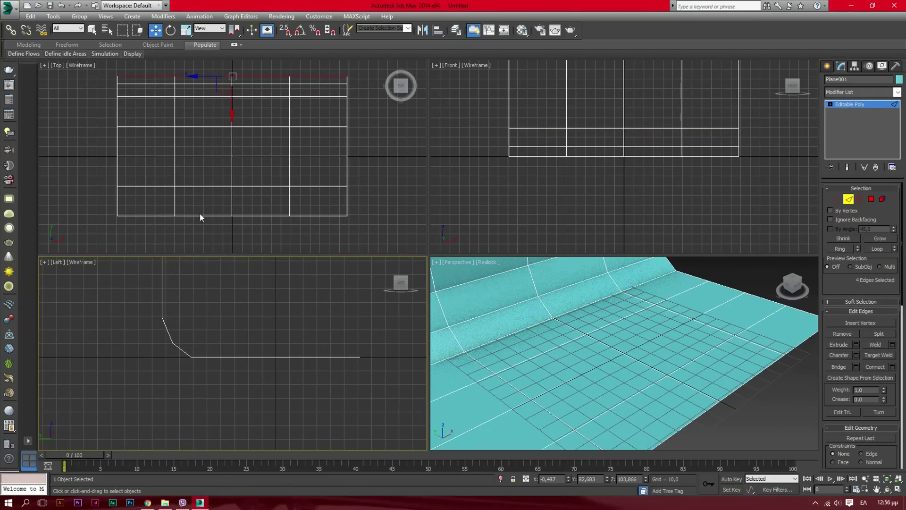
middle_click_drag(284, 328, 278, 348)
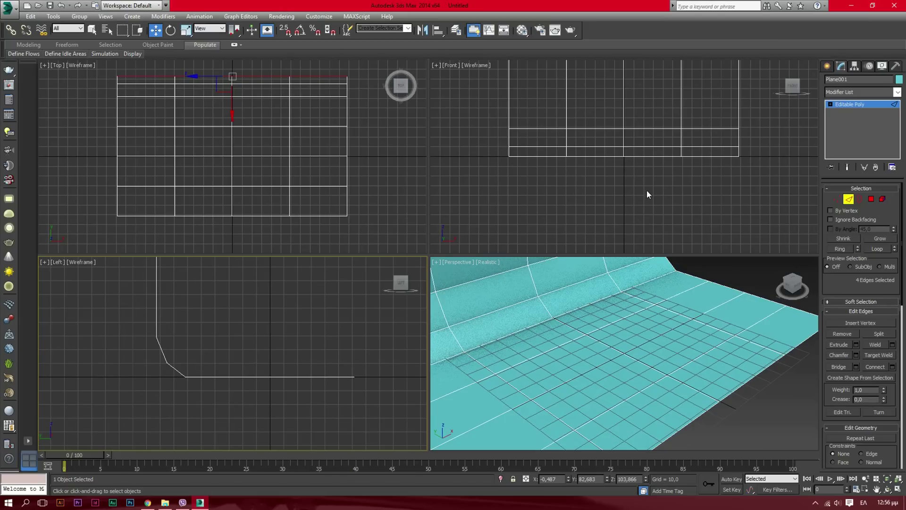
left_click(836, 199)
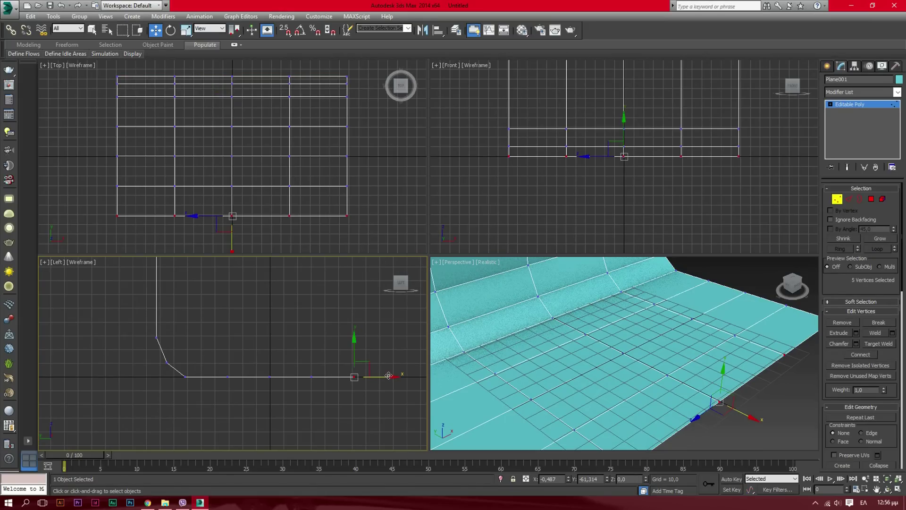
left_click_drag(389, 376, 432, 377)
left_click(835, 202)
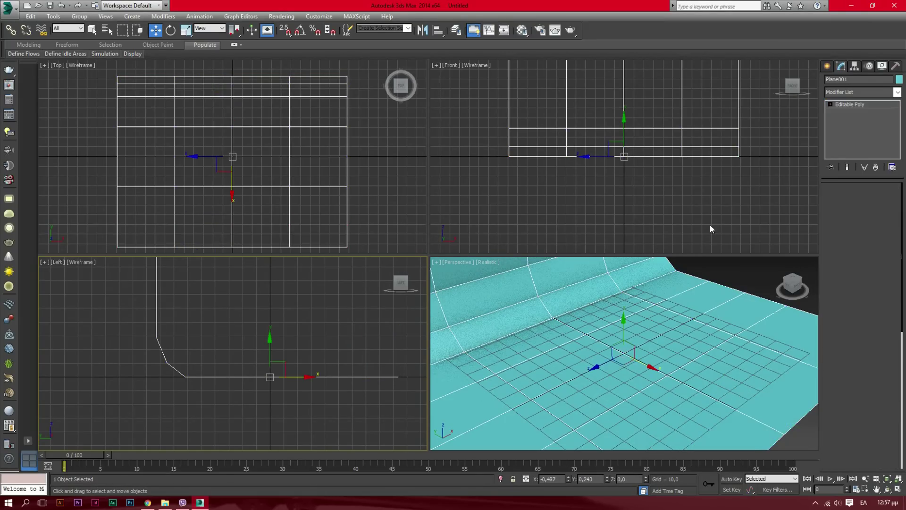
- Add a TurboSmooth modifier with 4 iterations to the plane
left_click(888, 92)
scroll(864, 283, "down", 5)
scroll(864, 284, "down", 5)
scroll(872, 383, "down", 1)
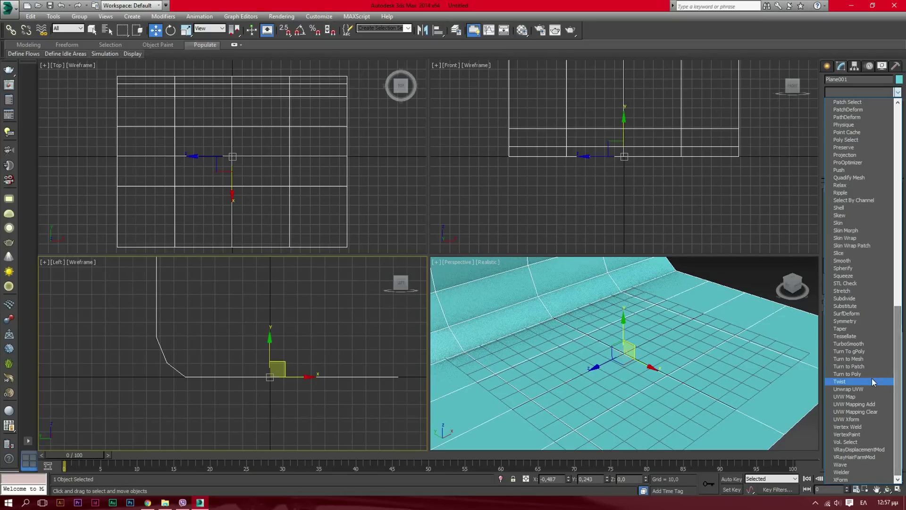
left_click(849, 343)
left_click(891, 202)
left_click(891, 201)
- Non-uniformly scale the backdrop to about 562% along X
left_click(299, 314)
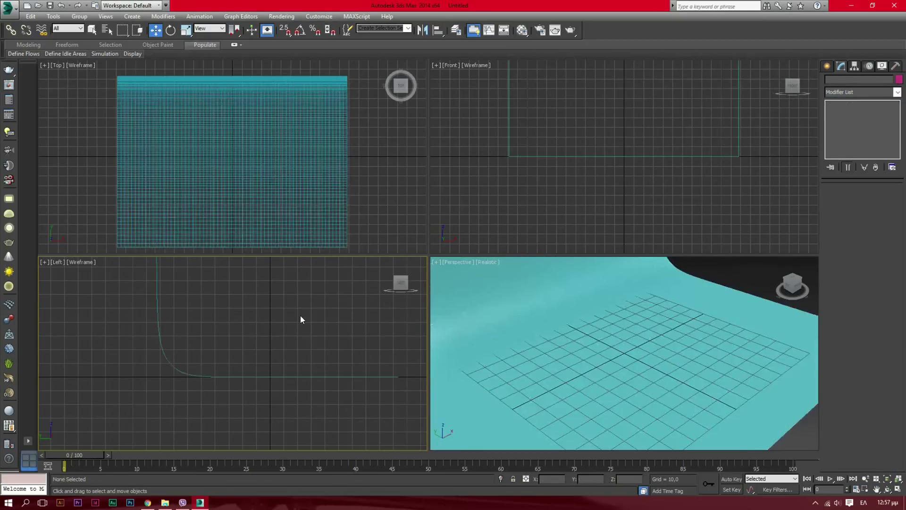
left_click(360, 155)
left_click(306, 151)
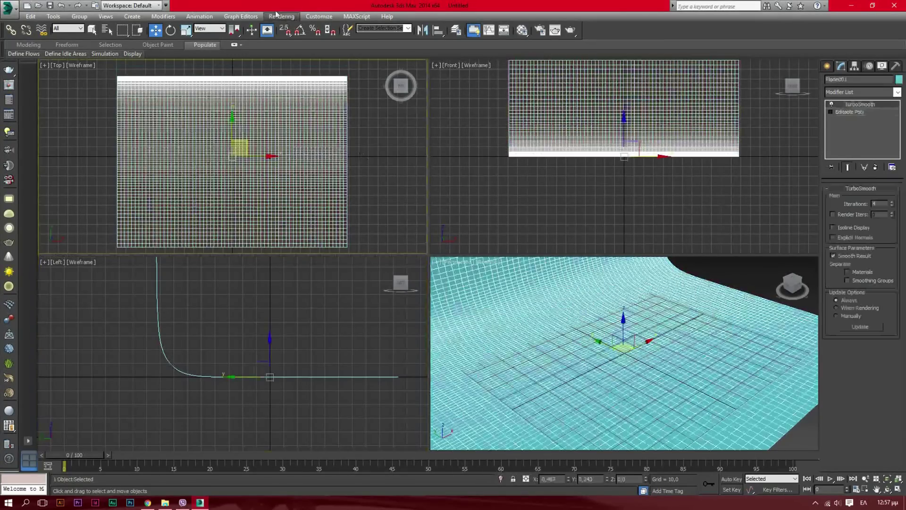
left_click(188, 32)
left_click(186, 59)
left_click_drag(277, 156, 438, 156)
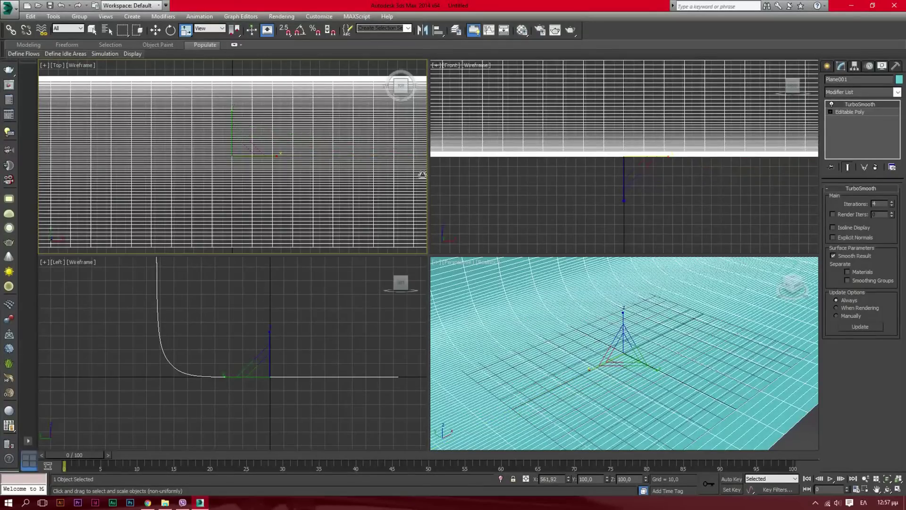
- Turn the perspective view to the front and leave nothing selected
left_click(793, 284)
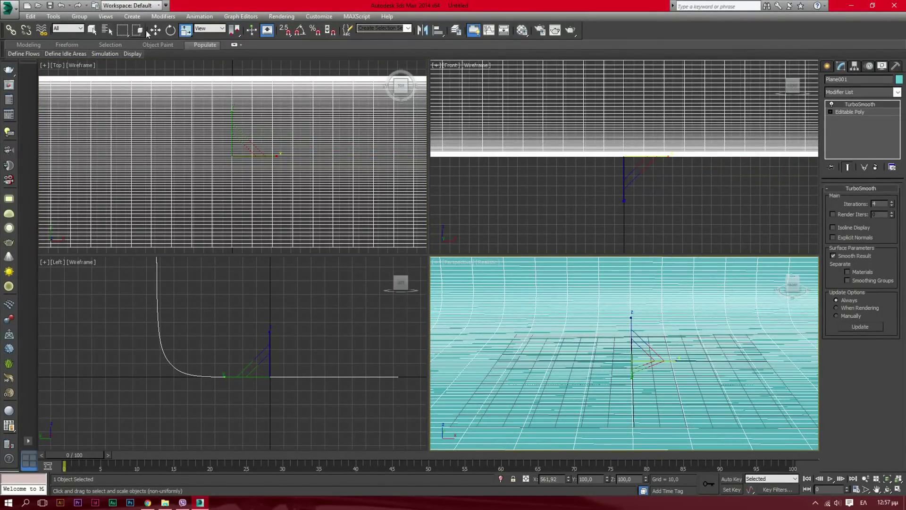
left_click(108, 30)
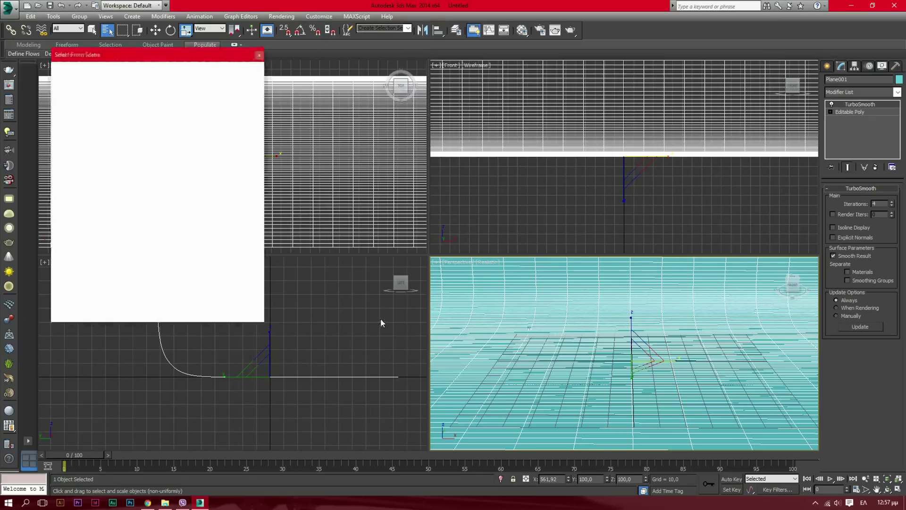
left_click(201, 310)
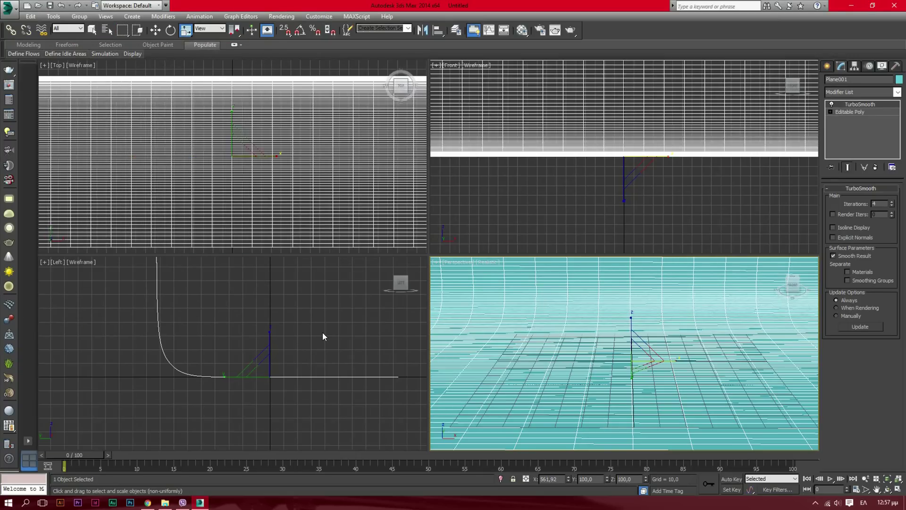
left_click(83, 29)
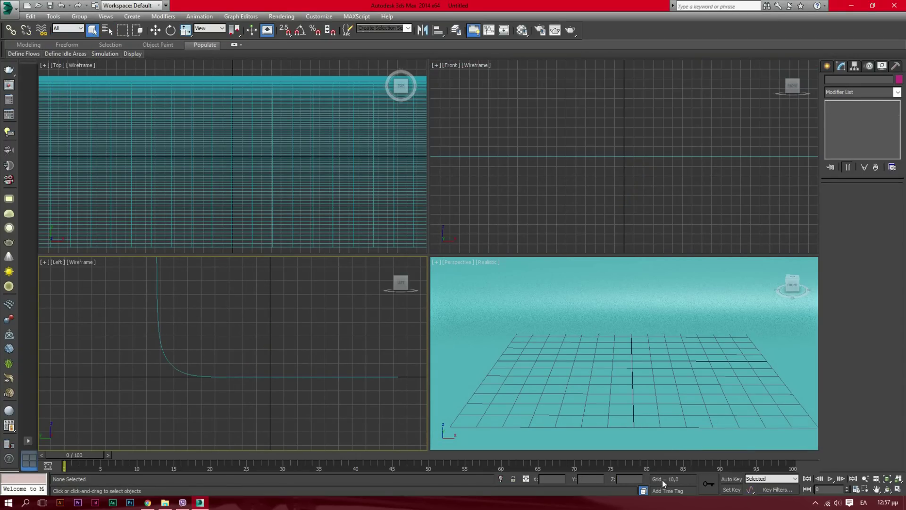
- Create a sphere of radius about 18.3 near the middle of the Top viewport
left_click(826, 66)
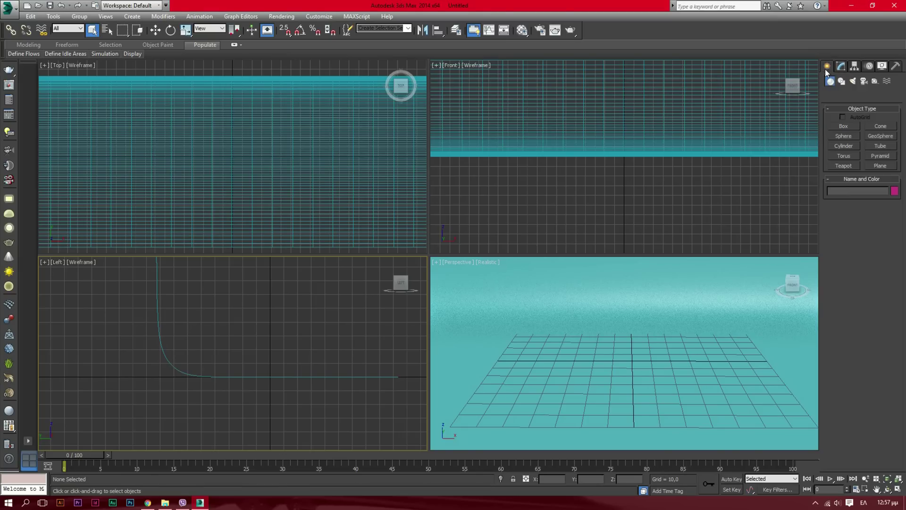
left_click(844, 136)
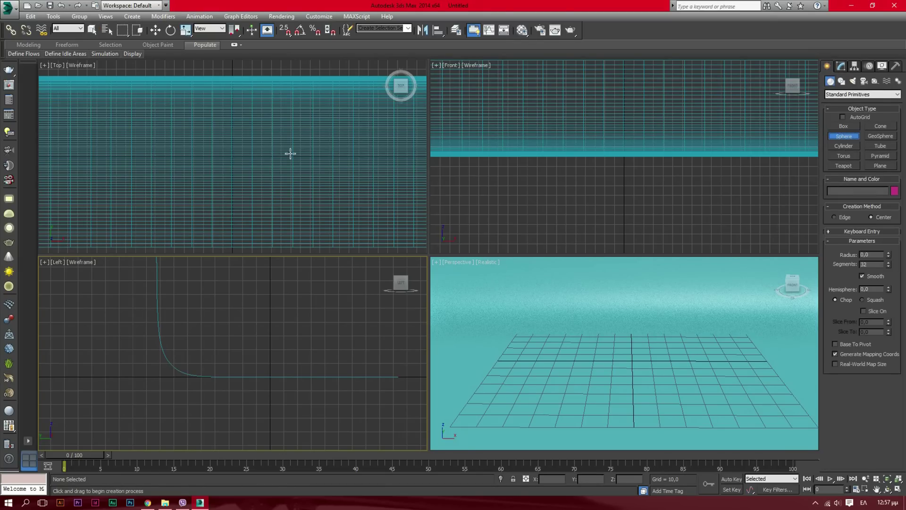
left_click_drag(232, 148, 250, 152)
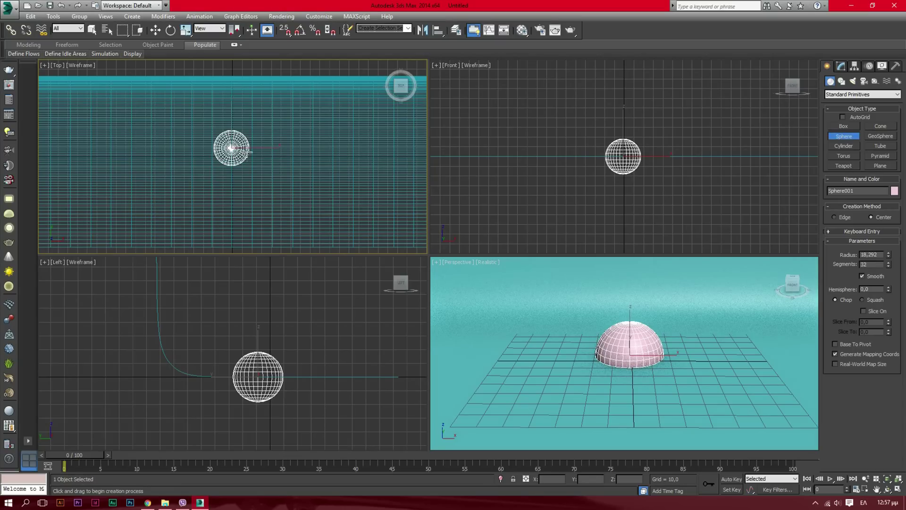
left_click(155, 30)
- Raise the sphere above the grid in the Left view so it rests on the floor
left_click(260, 347)
left_click_drag(260, 347, 264, 316)
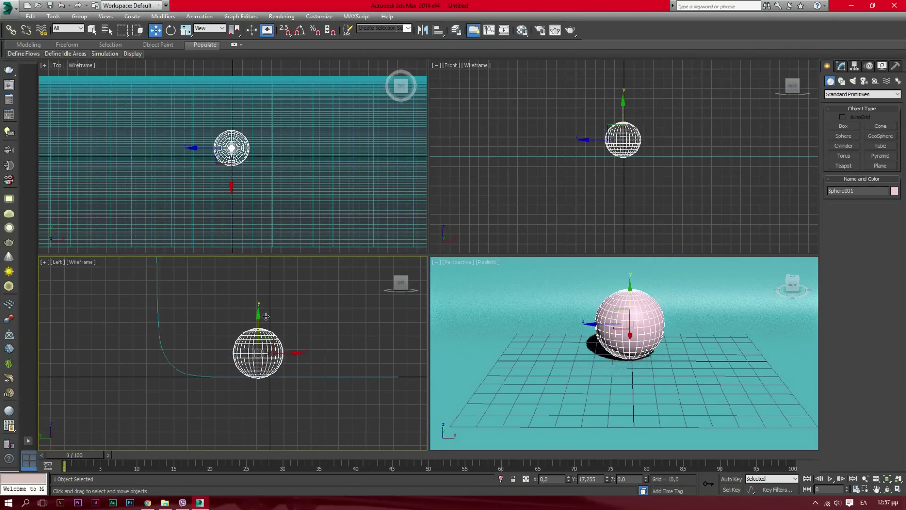
left_click_drag(283, 353, 296, 353)
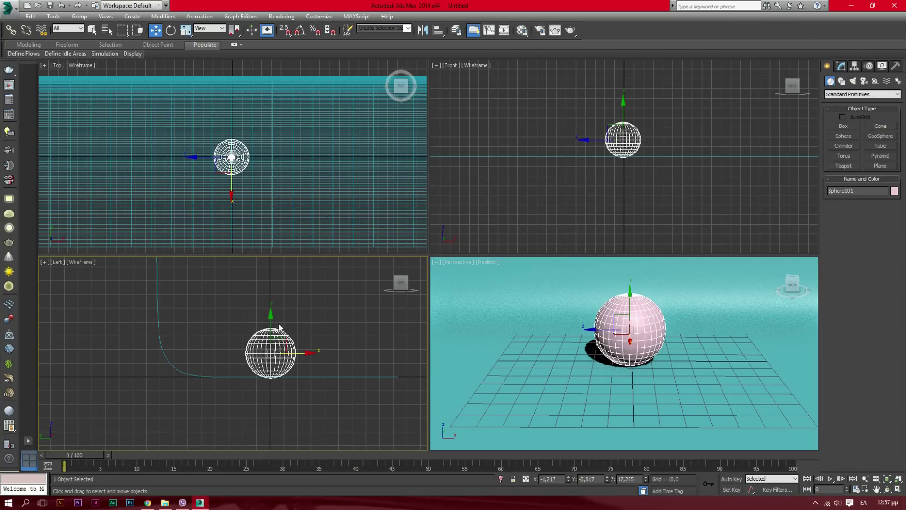
left_click_drag(270, 315, 271, 313)
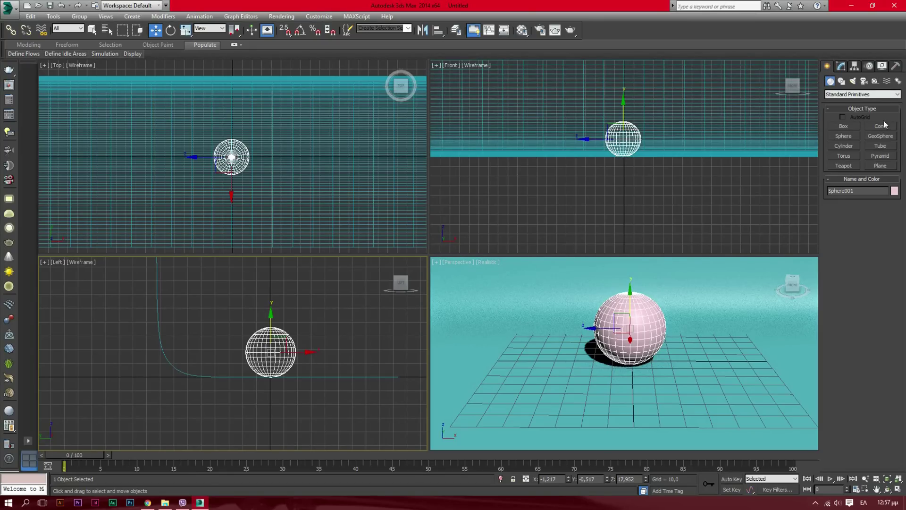
- Draw a VRayLight plane light over the sphere in the Top viewport
left_click(855, 83)
left_click(858, 95)
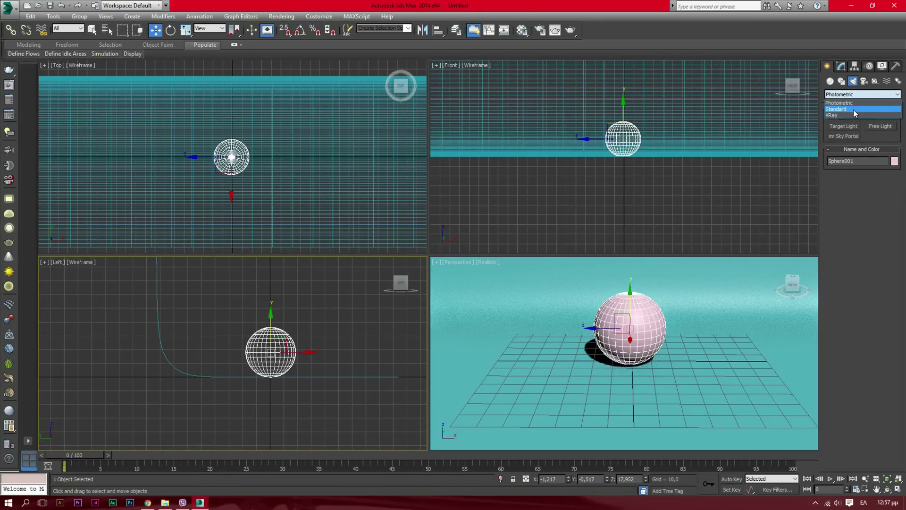
left_click(853, 114)
left_click(852, 127)
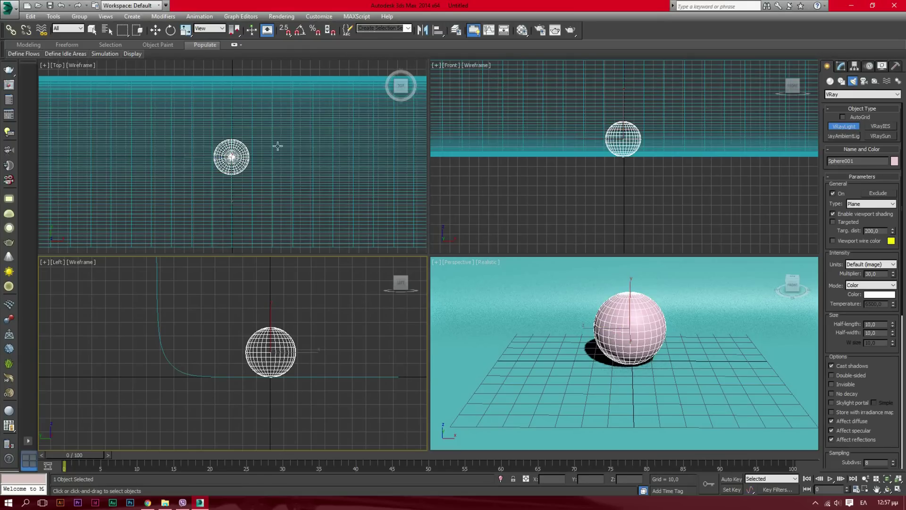
left_click_drag(134, 119, 331, 198)
right_click(632, 195)
- Raise the light high above the sphere and Shift-drag a copy to the left
key("w")
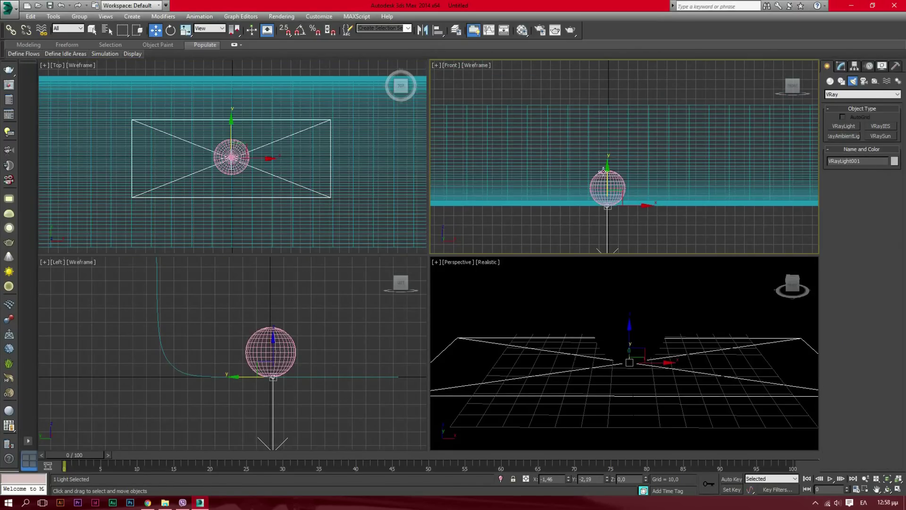
left_click_drag(607, 169, 613, 69)
left_click(841, 66)
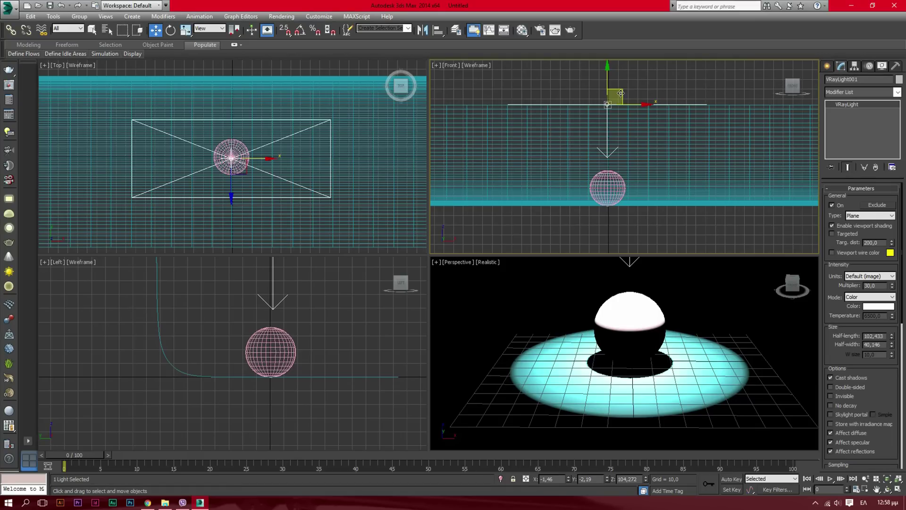
middle_click_drag(622, 94, 675, 88)
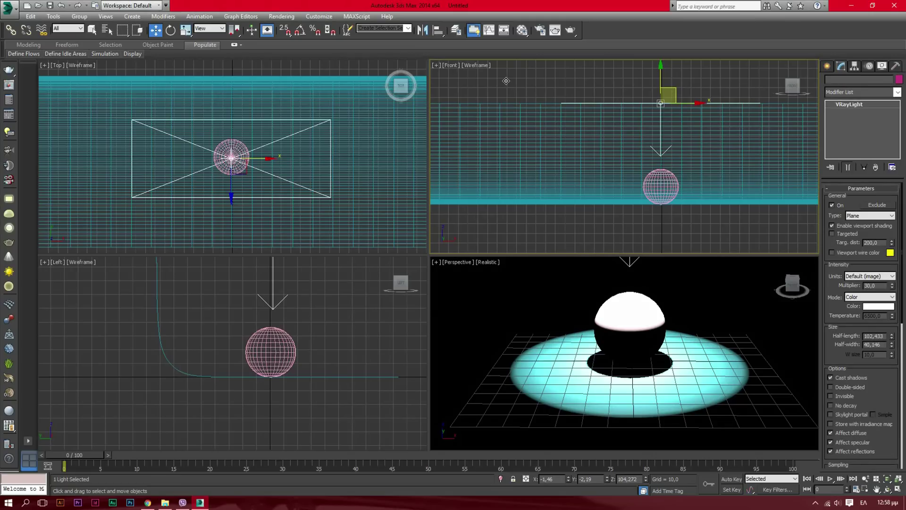
left_click_drag(675, 89, 511, 89, "shift")
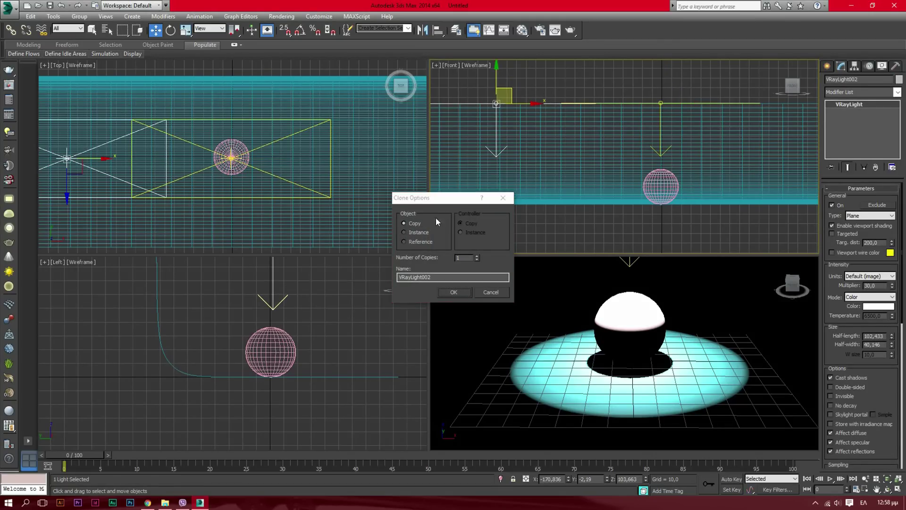
- Confirm VRayLight002, angle-snap rotate it to face sideways, and lower it to sphere height
left_click(454, 292)
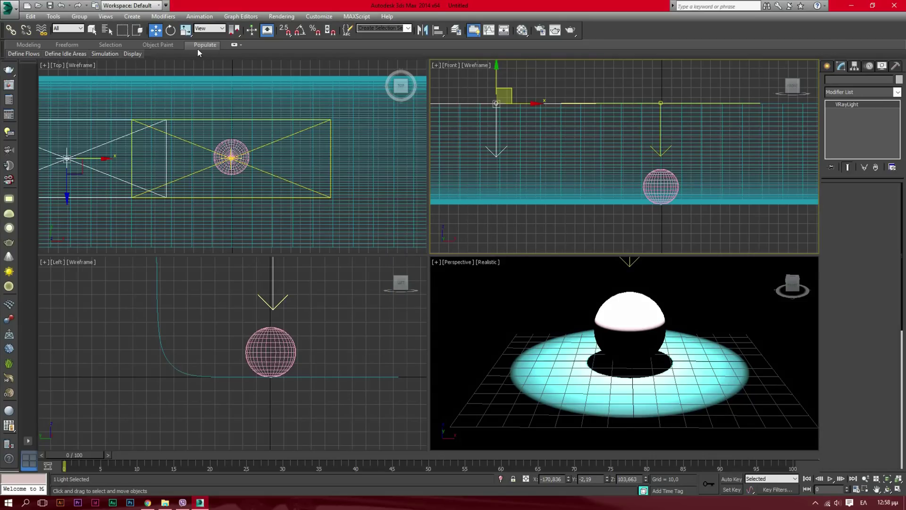
left_click(171, 30)
left_click(299, 29)
left_click_drag(455, 101, 468, 139)
left_click(156, 30)
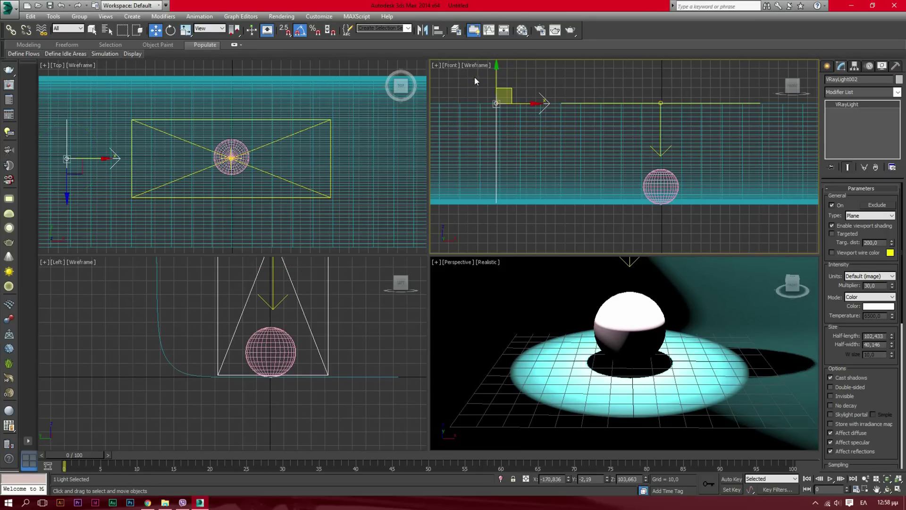
left_click_drag(494, 72, 497, 124)
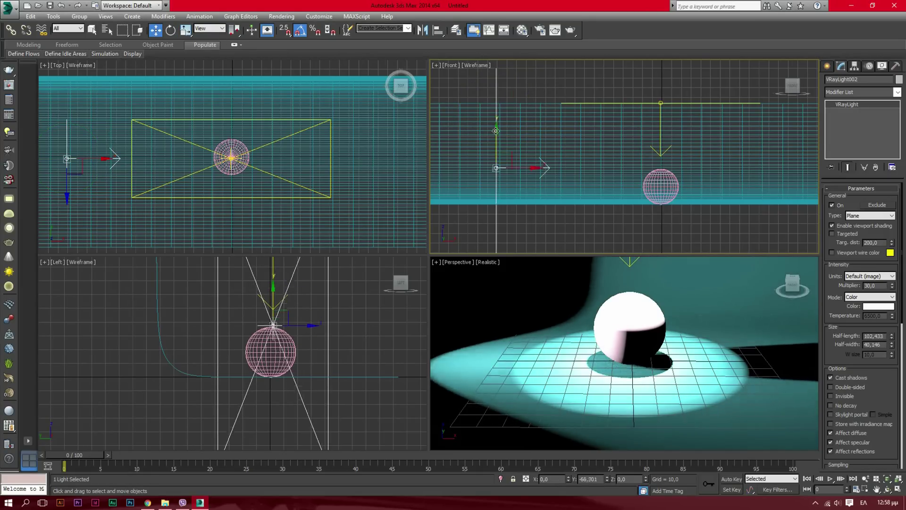
- Set its half-length to 45.071 and Shift-drag a copy to the right of the sphere
scroll(498, 123, "down", 2)
mouse_move(497, 124)
middle_mouse_down()
mouse_move(481, 144)
mouse_move(516, 151)
middle_mouse_up()
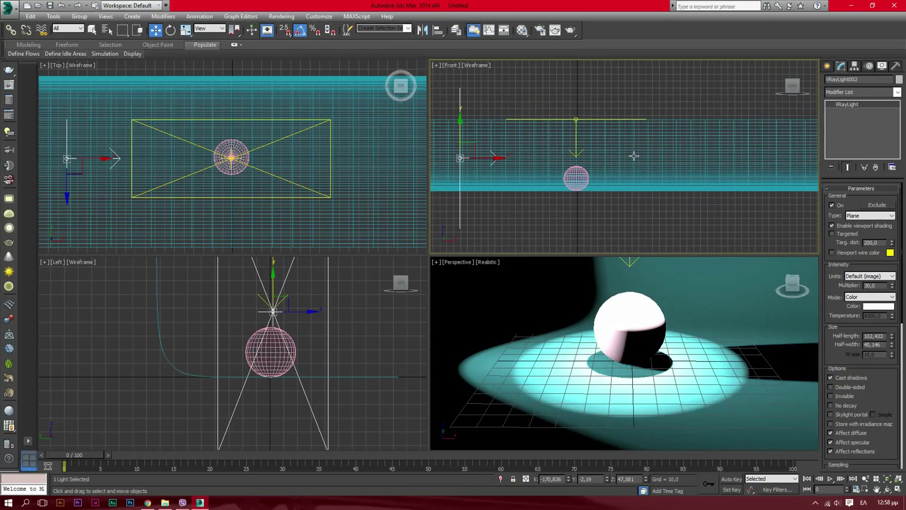
left_click_drag(892, 338, 886, 363)
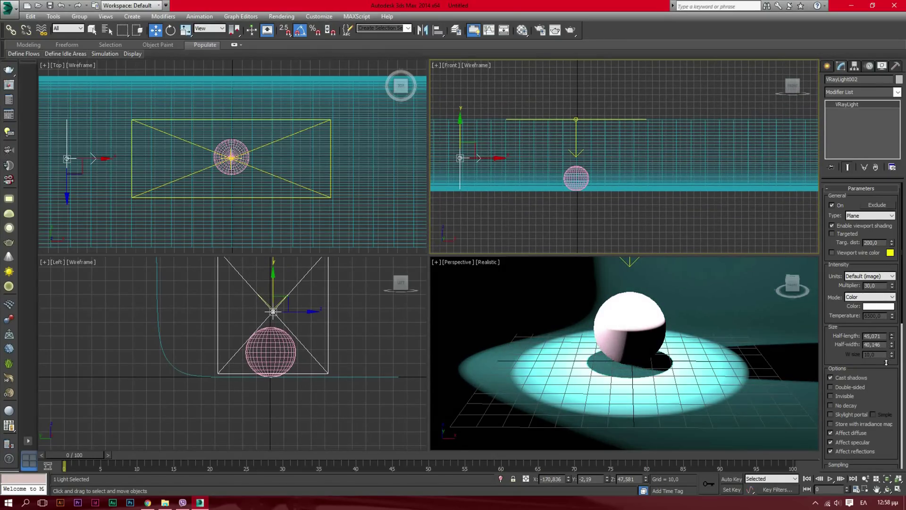
middle_click_drag(421, 385, 353, 417)
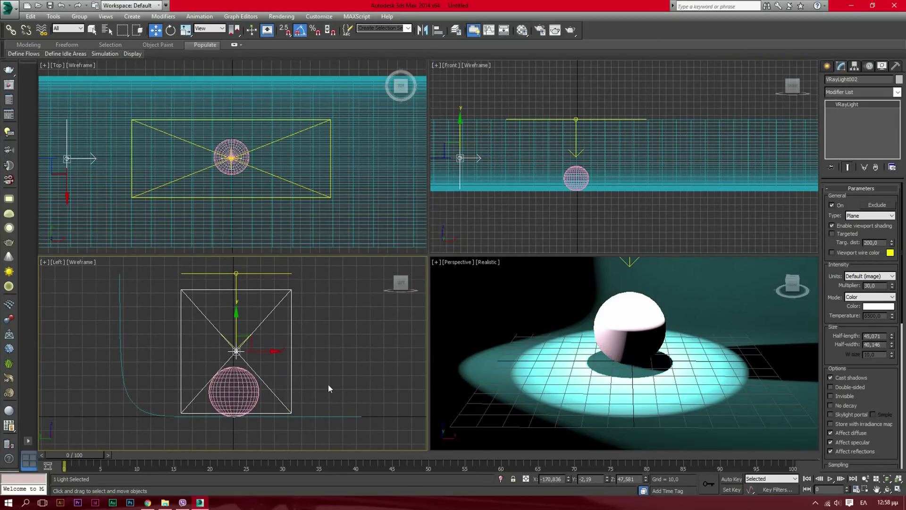
middle_click(519, 184)
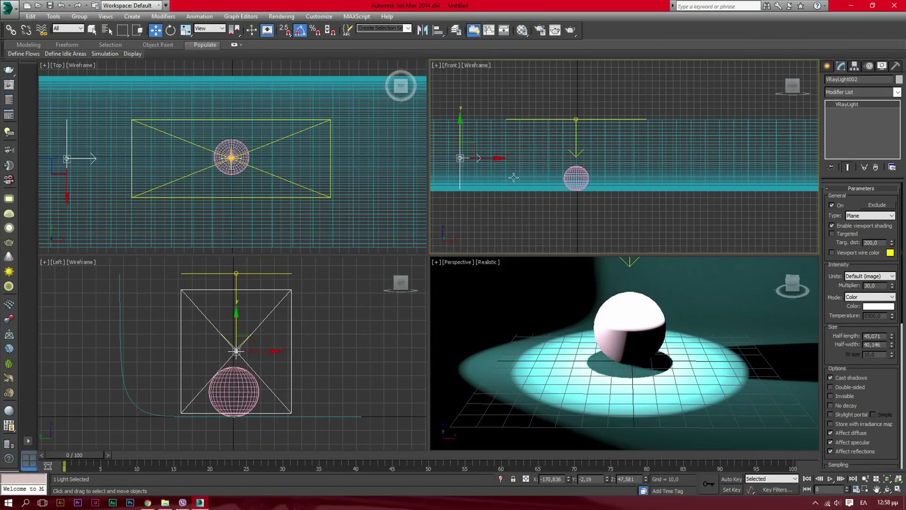
mouse_move(494, 159)
left_mouse_down("shift")
mouse_move(757, 157)
mouse_move(730, 160)
left_mouse_up("shift")
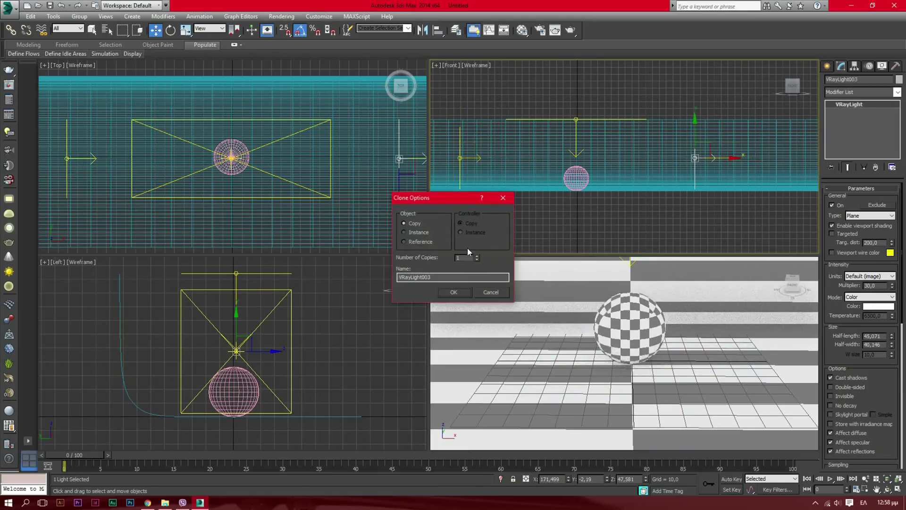
- Confirm VRayLight003, rotate it to face the sphere, and set its multiplier to 2
left_click(453, 292)
left_click(170, 30)
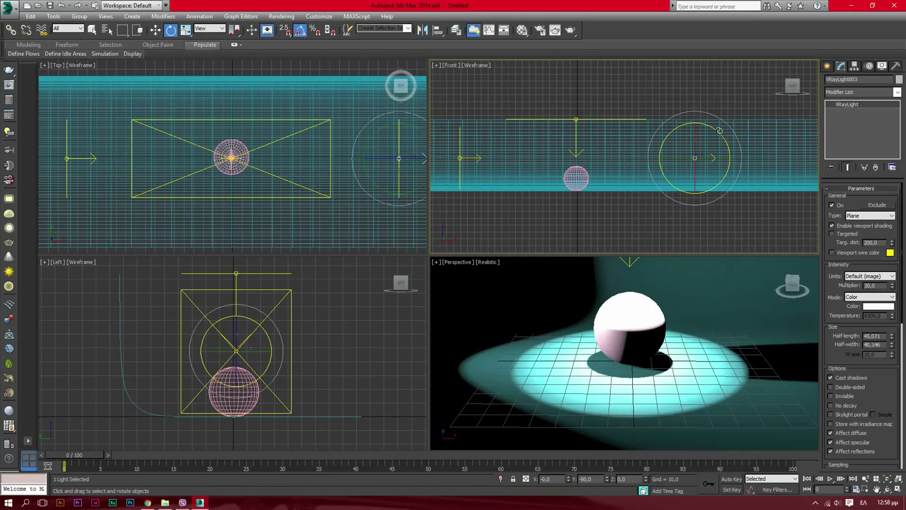
left_click_drag(719, 131, 707, 245)
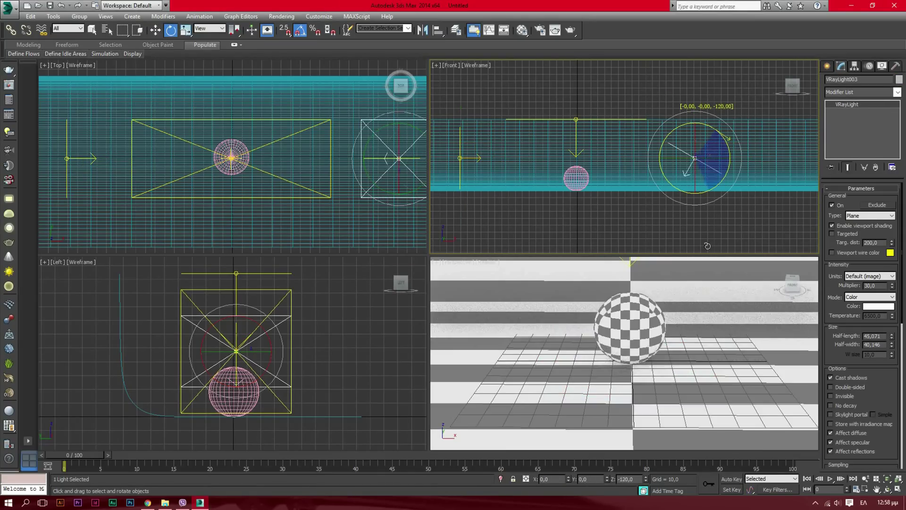
left_click_drag(706, 245, 734, 252)
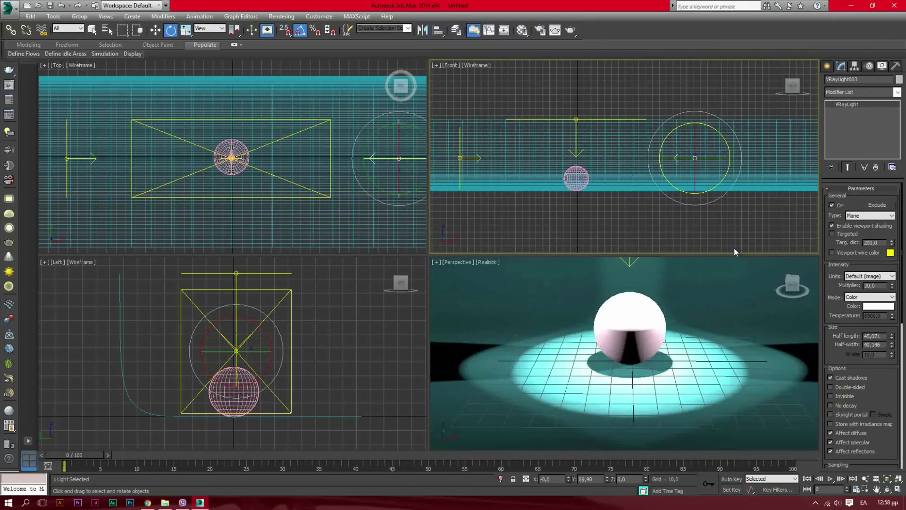
left_click(156, 30)
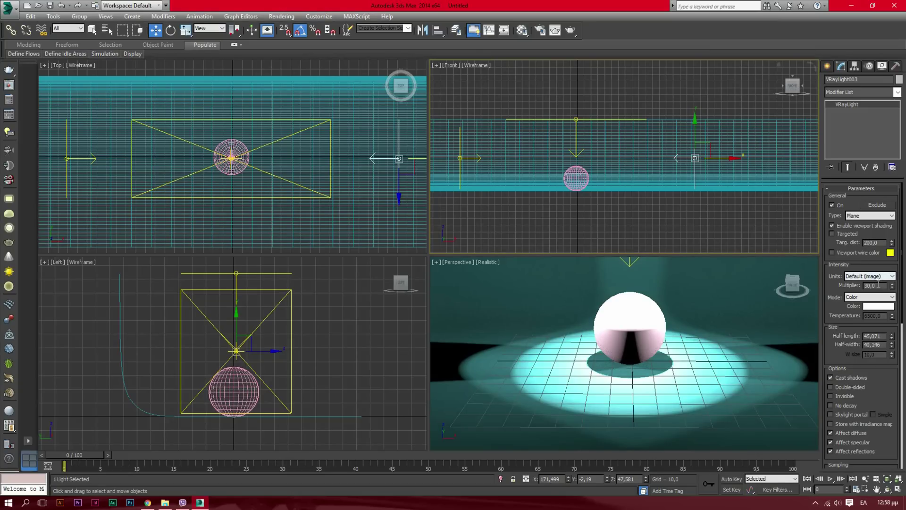
type("2")
key("Return")
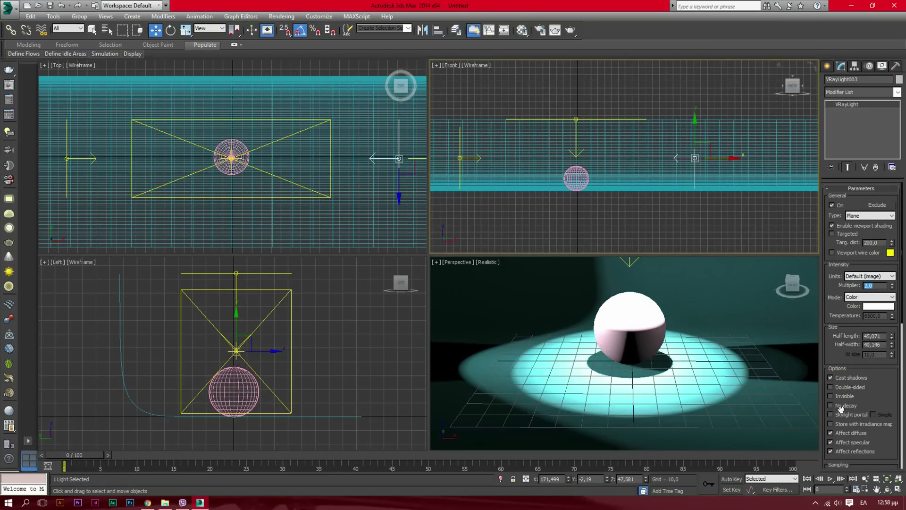
- Make the right-hand light invisible and clear the selection
left_click(848, 396)
left_click(481, 159)
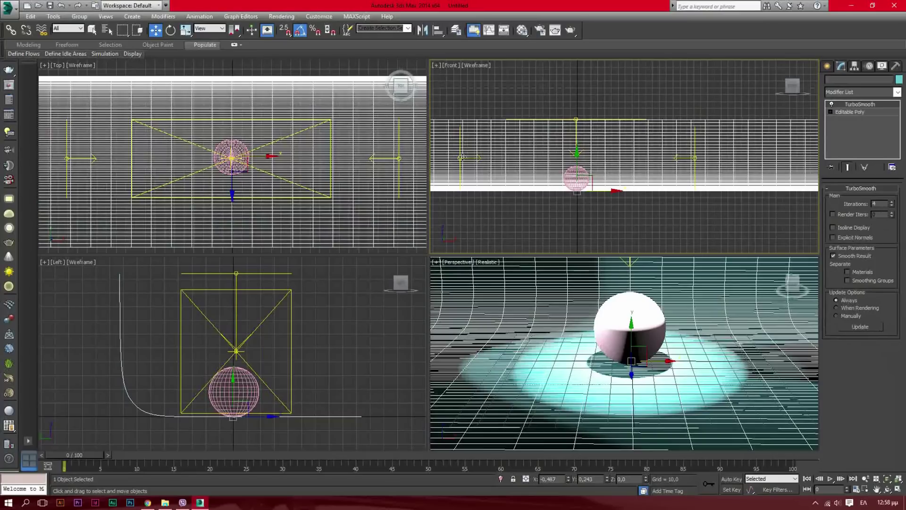
scroll(462, 157, "up", 3)
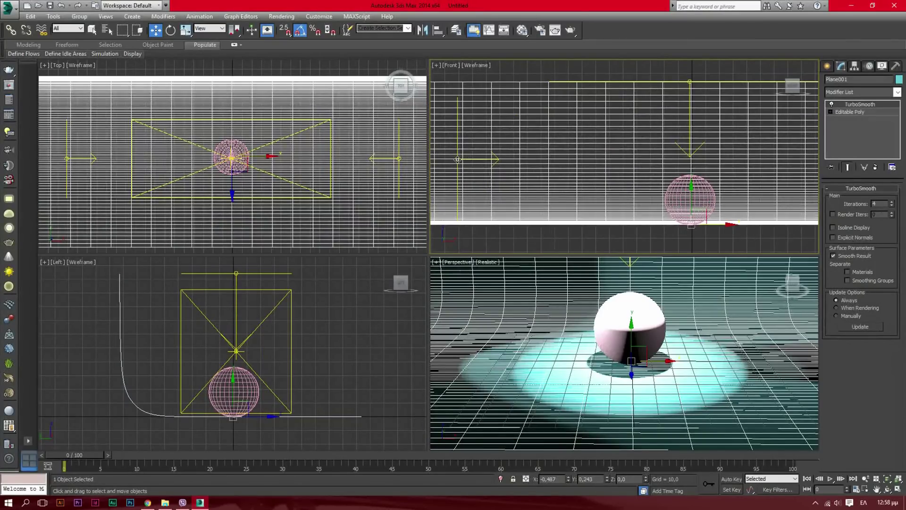
left_click(493, 76)
scroll(460, 130, "up", 2)
scroll(448, 187, "up", 3)
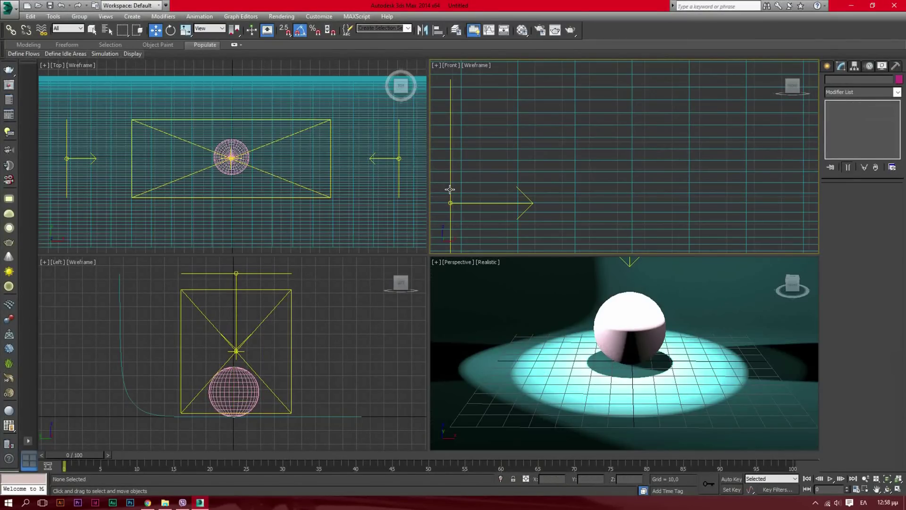
- Give VRayLight002 multiplier 3, a pale yellow colour, and make it invisible
left_click(450, 190)
double_click(874, 285)
type("3")
left_click(878, 306)
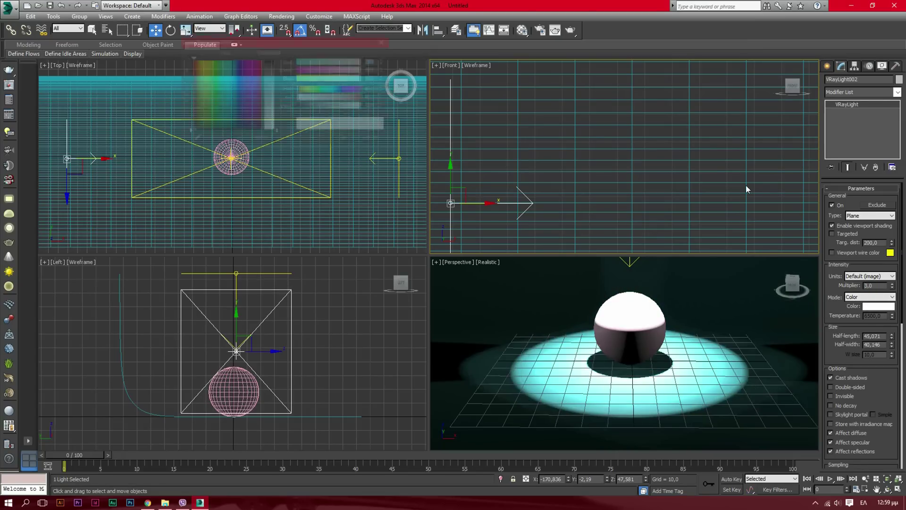
left_click_drag(329, 80, 324, 79)
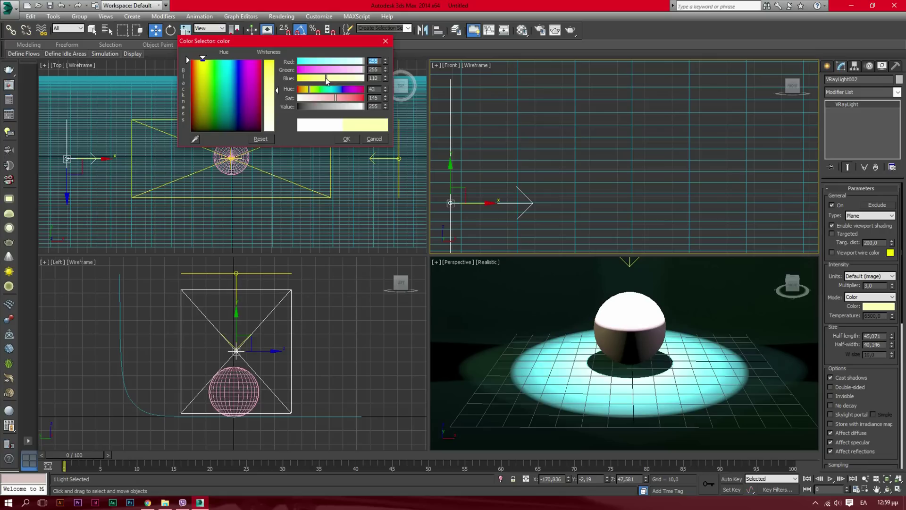
left_click(347, 139)
left_click(843, 398)
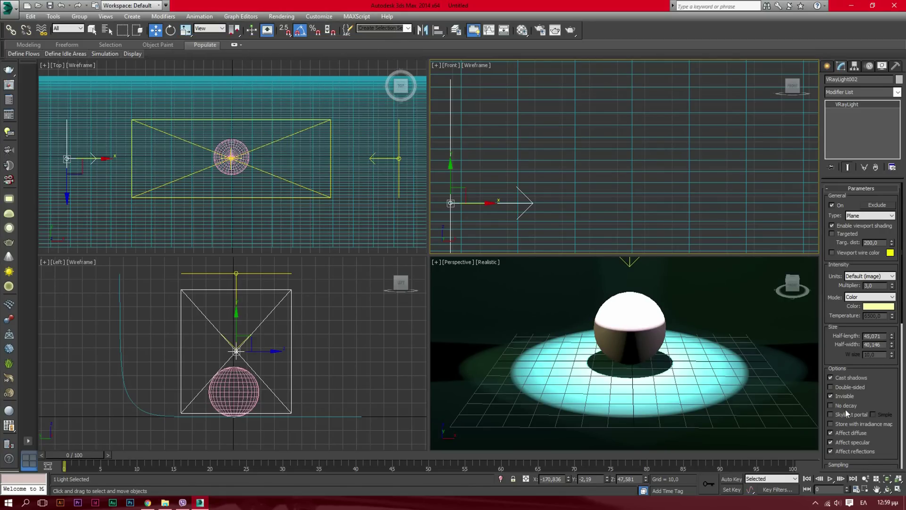
- Set VRayLight001 to multiplier 5 and make it invisible
scroll(851, 445, "down", 3)
scroll(671, 189, "down", 3)
scroll(724, 134, "up", 3)
scroll(740, 130, "up", 2)
left_click(738, 128)
left_click_drag(882, 244, 829, 243)
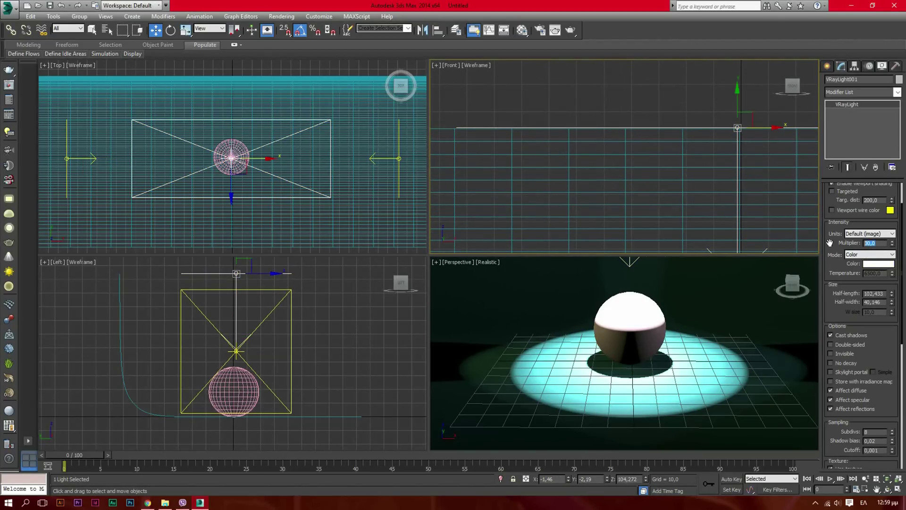
type("5")
left_click(850, 353)
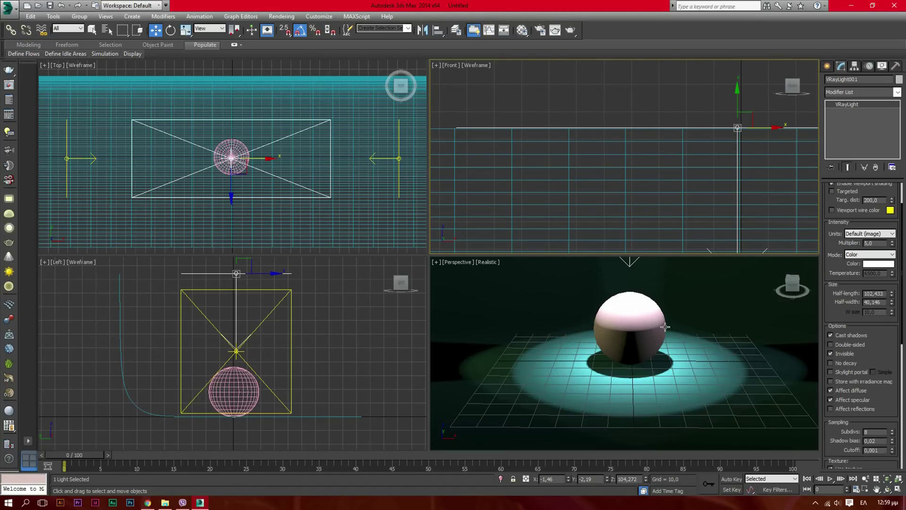
scroll(675, 320, "down", 3)
middle_click_drag(681, 328, 674, 360)
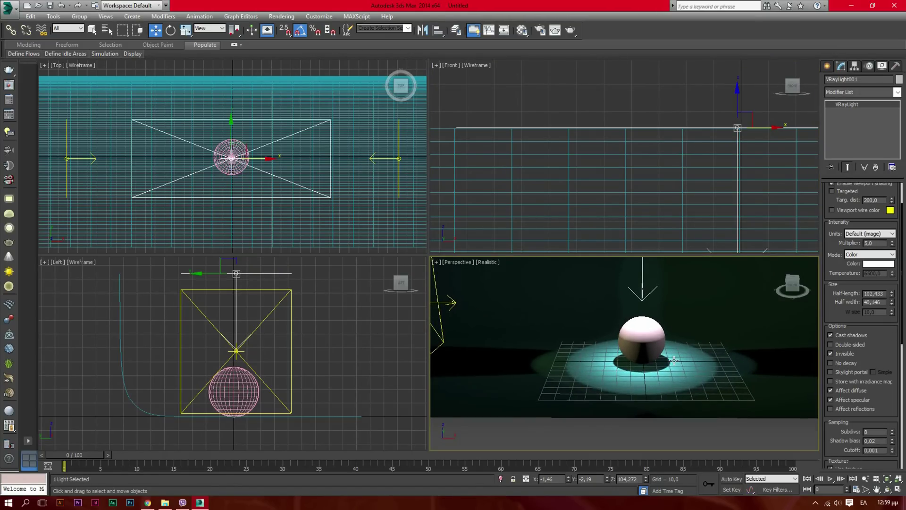
- Convert material 01 - Default to a VRayMtl with a grey (176) diffuse
key("m")
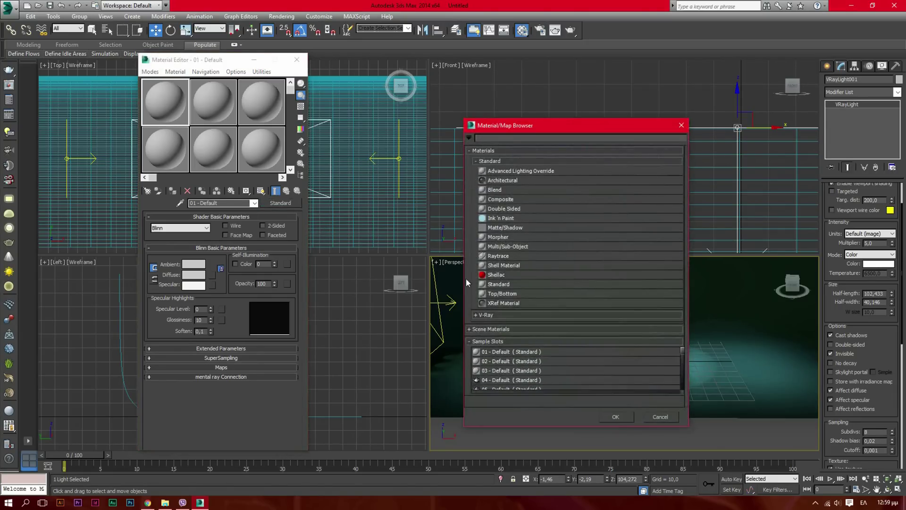
left_click(482, 315)
scroll(519, 306, "down", 2)
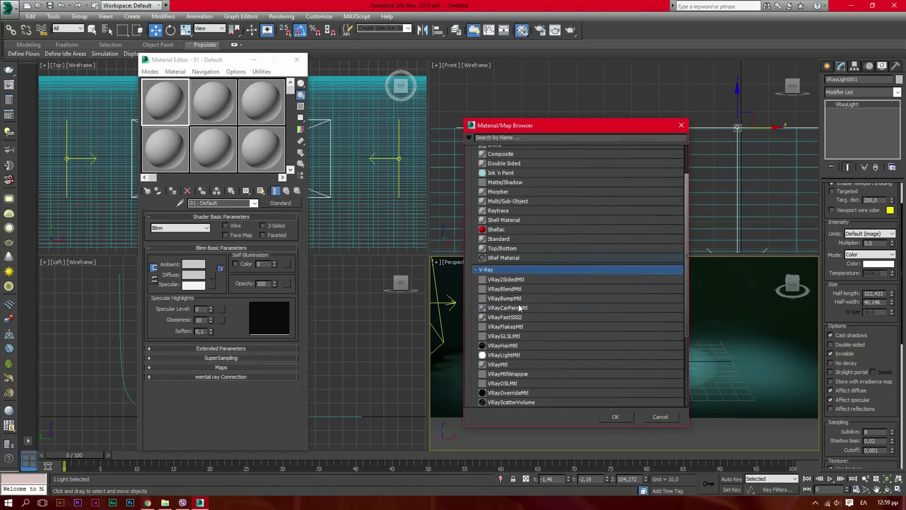
double_click(519, 364)
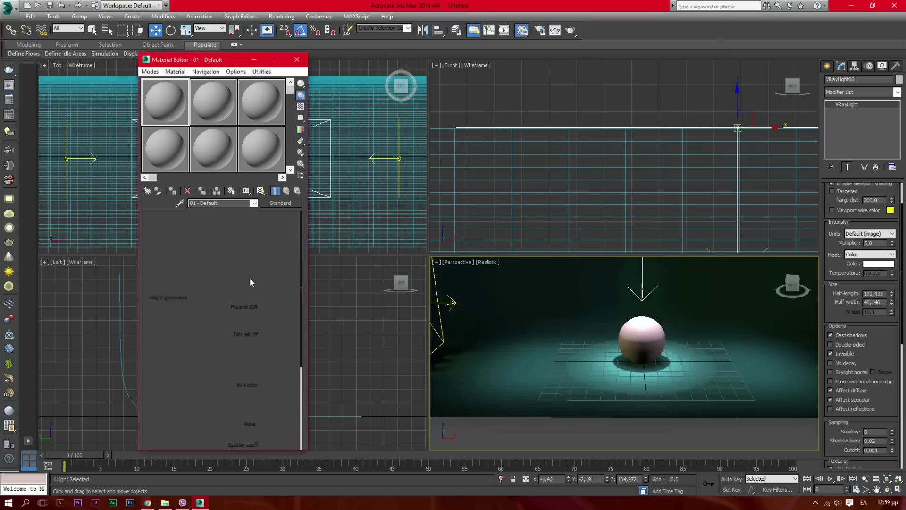
left_click(203, 265)
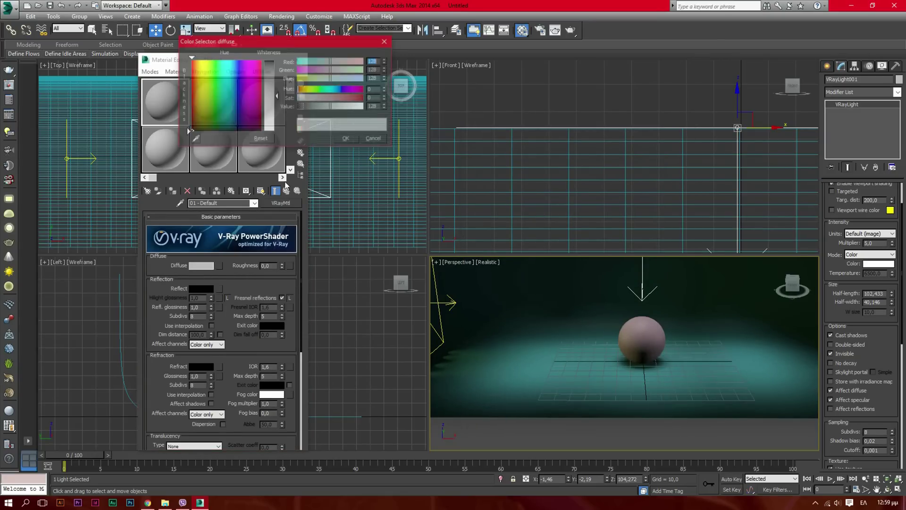
left_click(346, 139)
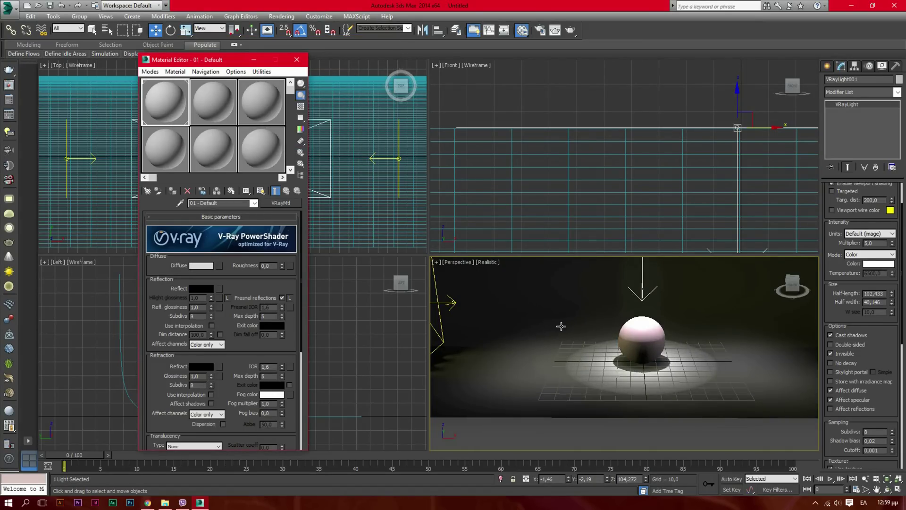
left_click(212, 102)
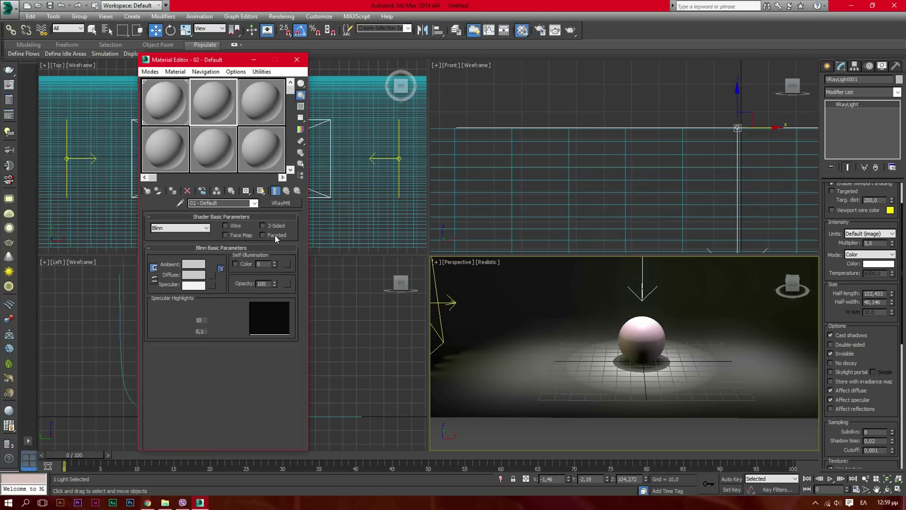
- Make slot 2 a VRayMtl with black Diffuse and white Reflect colours
left_click(281, 203)
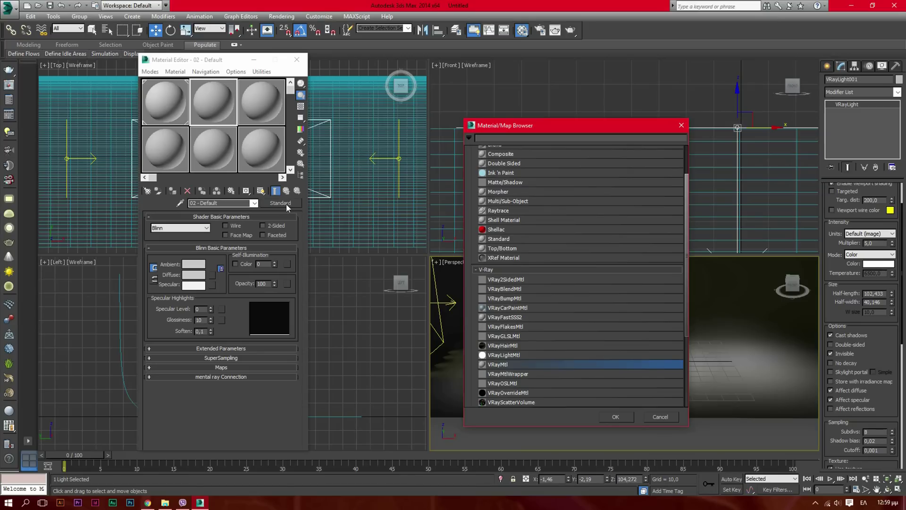
double_click(500, 365)
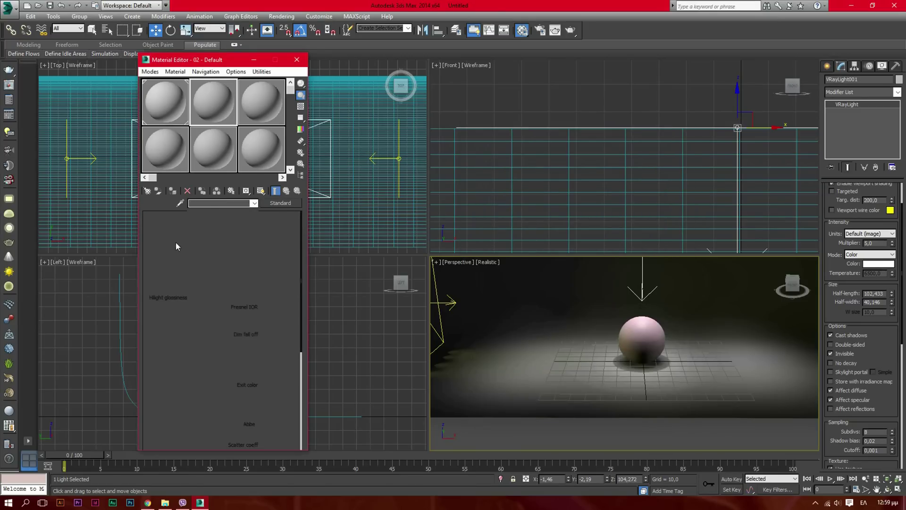
left_click(201, 265)
mouse_move(267, 74)
left_mouse_down()
mouse_move(267, 59)
mouse_move(267, 137)
left_mouse_up()
left_click(346, 139)
left_click(202, 288)
left_click(353, 136)
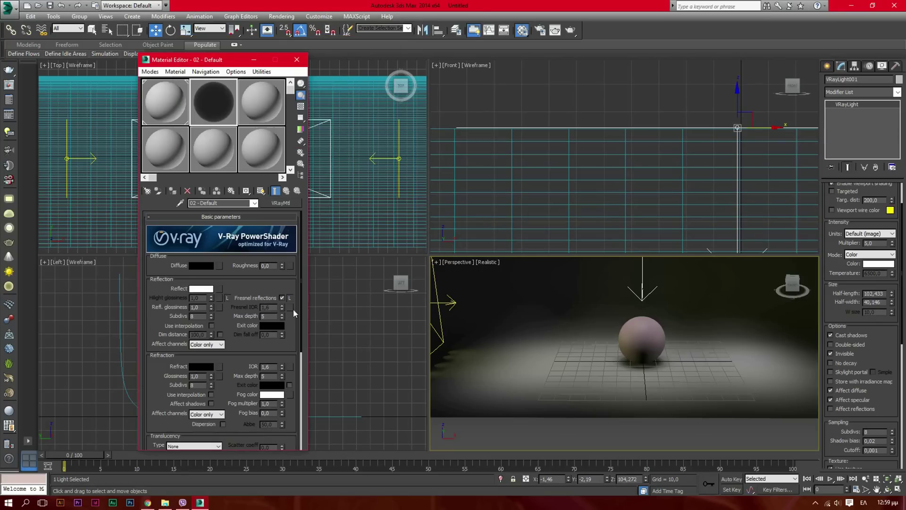
- Set Fresnel IOR to 16 and reflection max depth to 10, then apply the material to the sphere
left_click(290, 297)
key("Return")
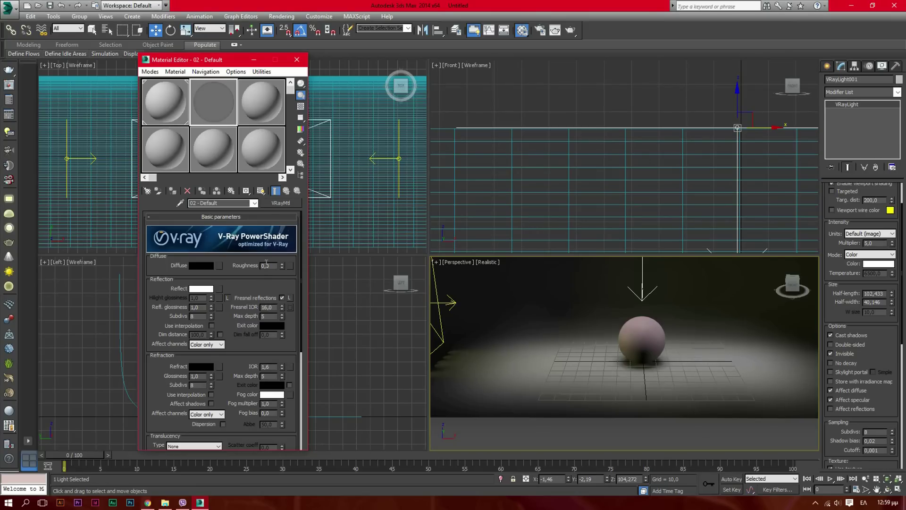
type("10")
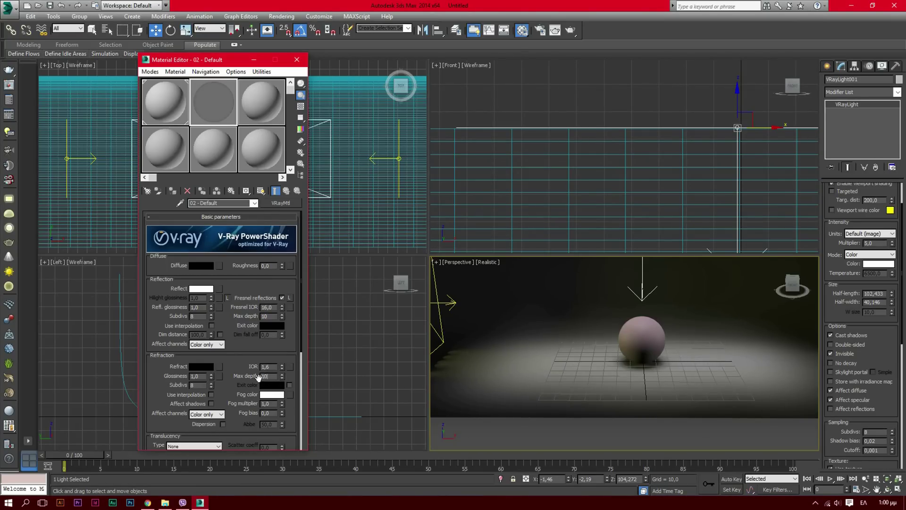
scroll(247, 395, "down", 3)
scroll(246, 395, "down", 2)
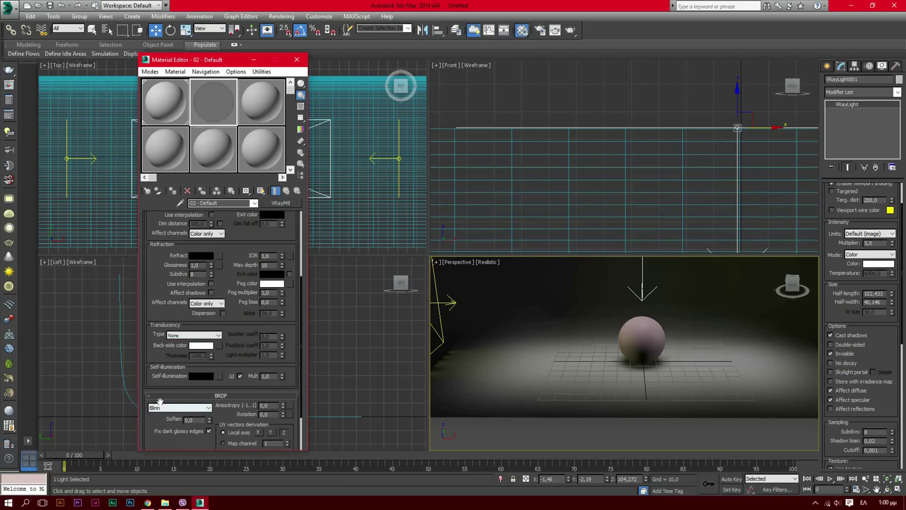
left_click_drag(161, 426, 167, 313)
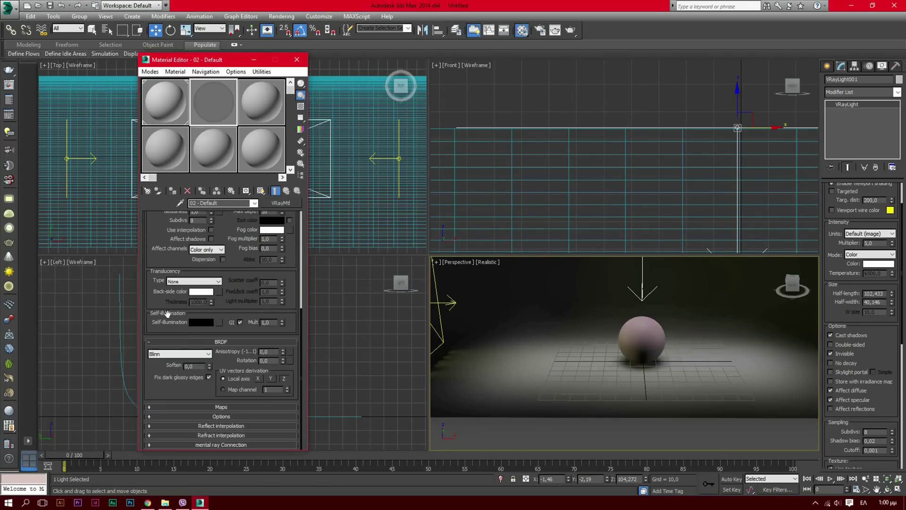
left_click(231, 418)
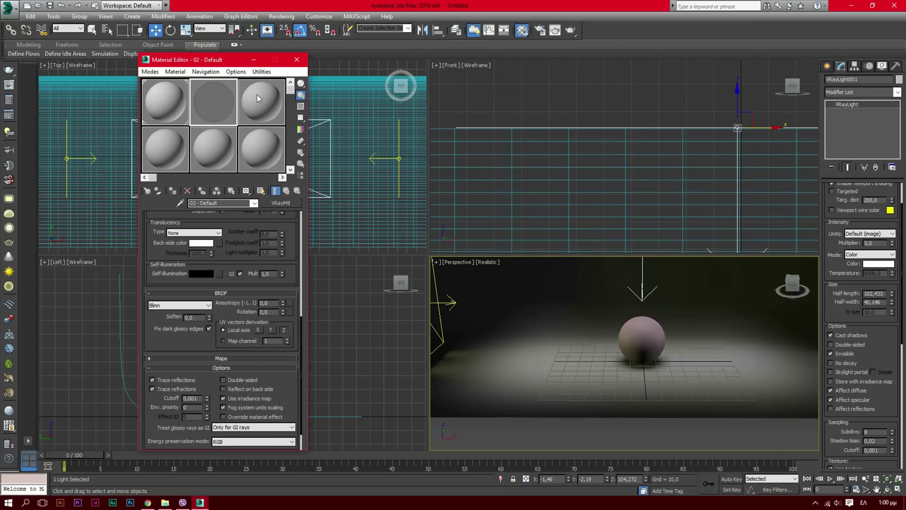
left_click_drag(222, 107, 641, 343)
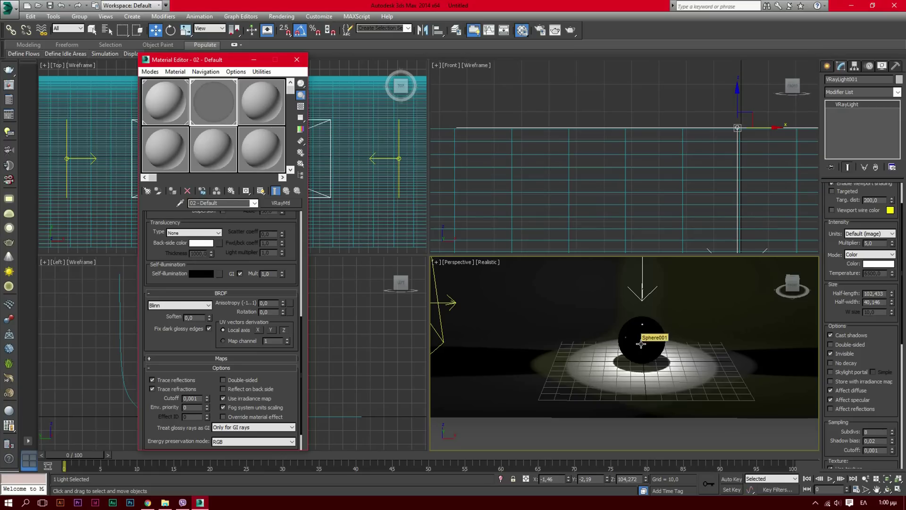
left_click(261, 104)
- Make the third material slot a VRayHDRI map from the Material/Map Browser
left_click(147, 191)
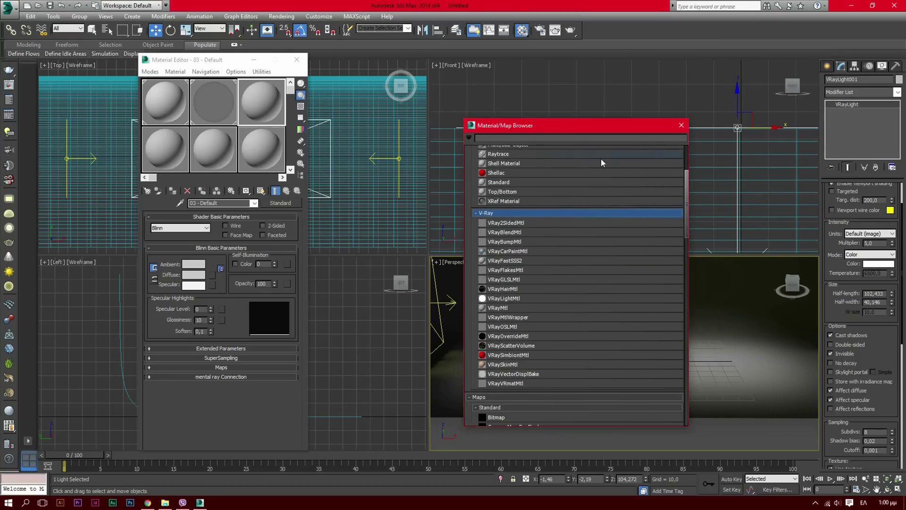
scroll(609, 287, "down", 2)
scroll(607, 292, "down", 3)
scroll(608, 293, "down", 2)
scroll(606, 297, "down", 2)
scroll(605, 297, "down", 1)
scroll(604, 297, "down", 2)
scroll(604, 296, "down", 2)
scroll(601, 301, "down", 3)
scroll(601, 301, "down", 3)
double_click(499, 326)
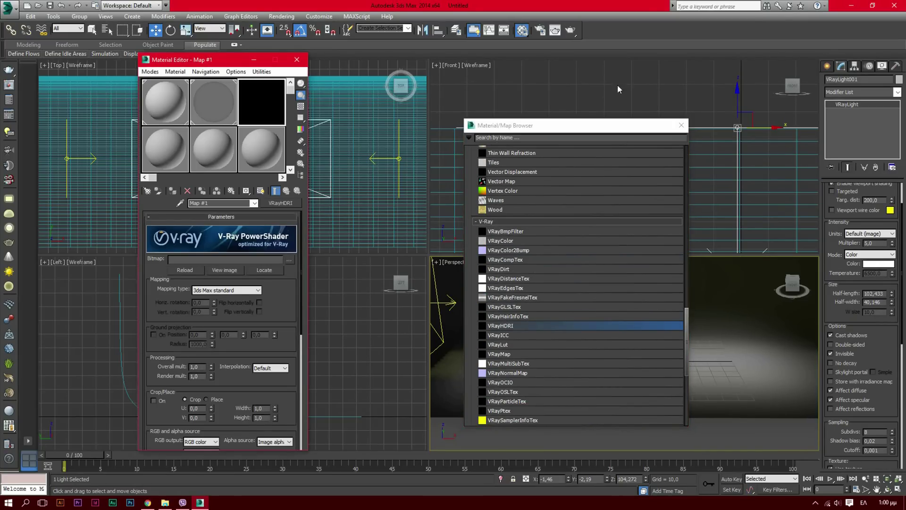
left_click(679, 122)
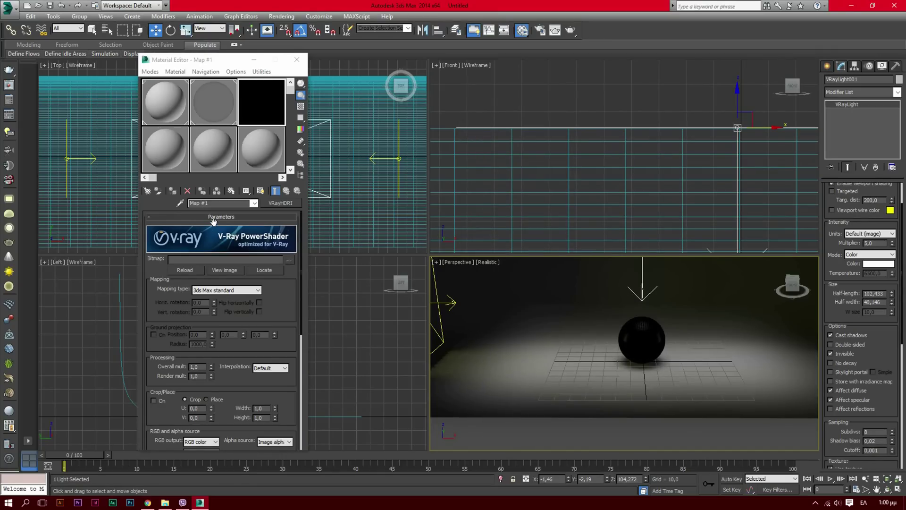
- Load hdr_v1_03.hdr into the VRayHDRI map and set its mapping type to Spherical
left_click(289, 260)
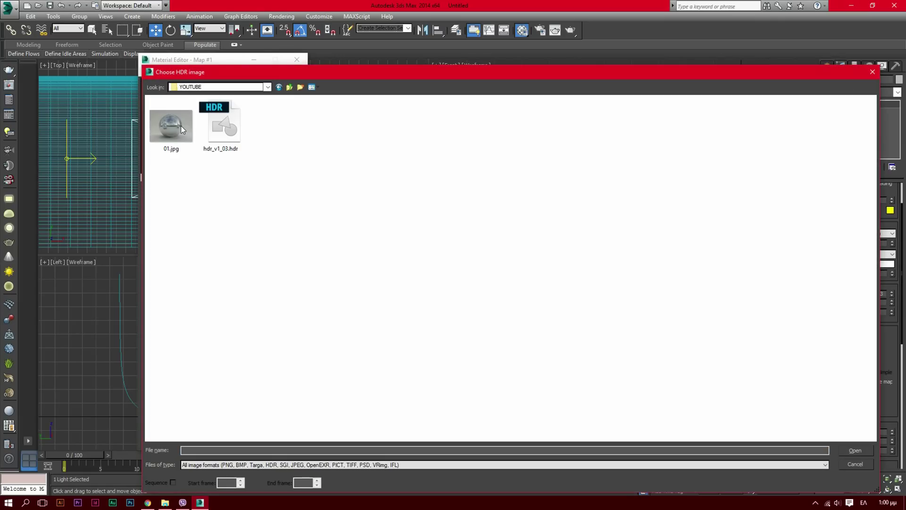
double_click(223, 125)
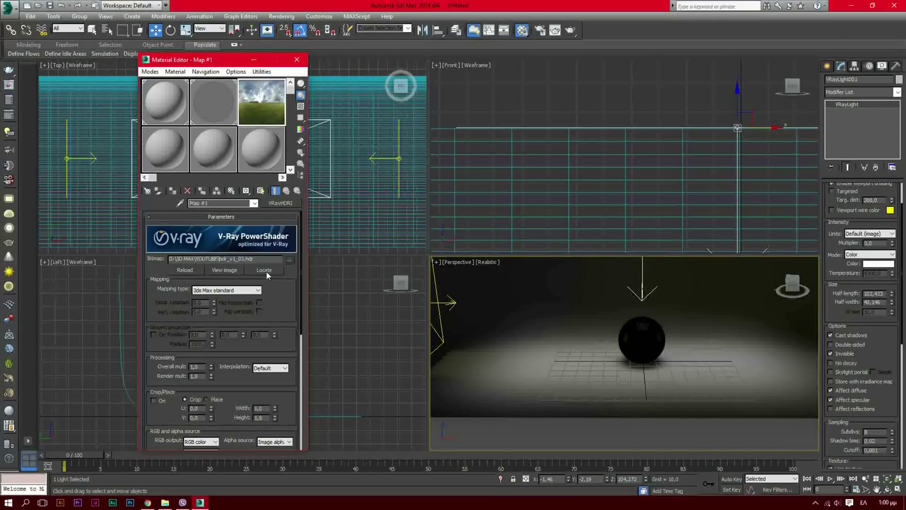
left_click(258, 290)
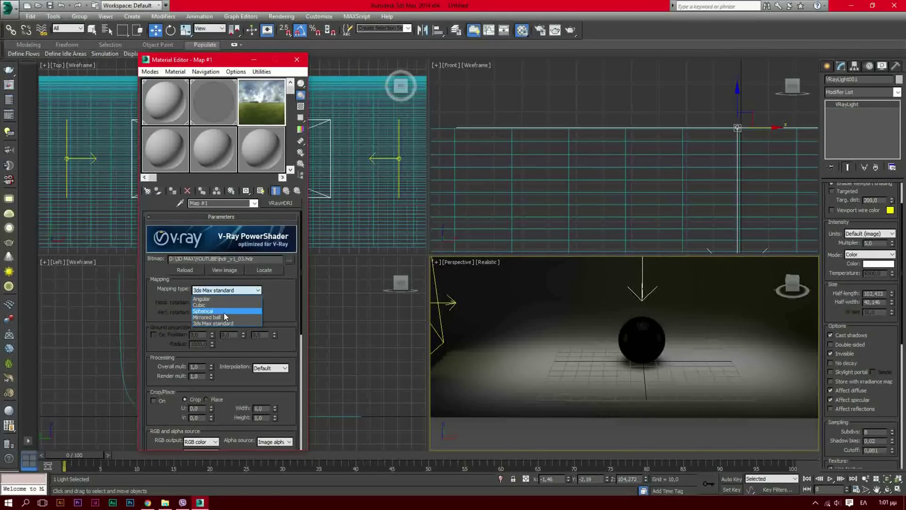
left_click(224, 313)
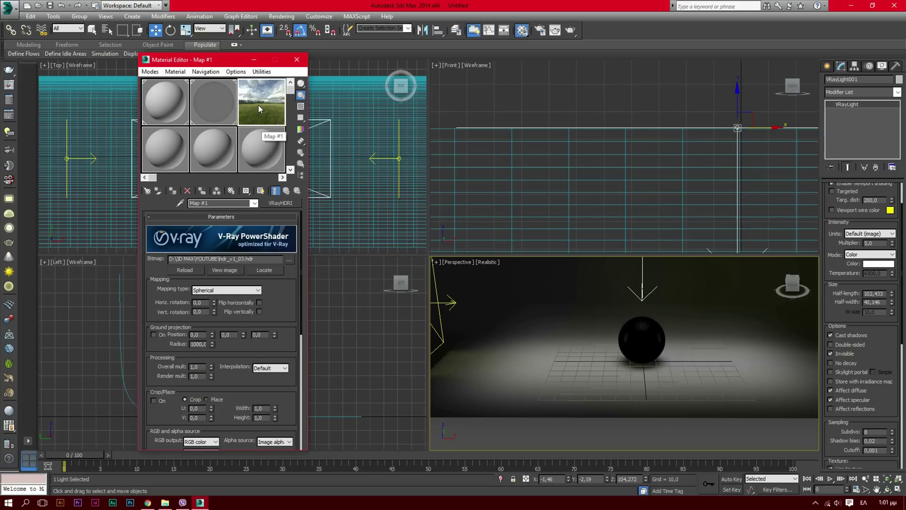
left_click(827, 66)
- Place a Dome VRayLight with Affect reflections on, using the VRayHDRI map as an instanced texture
left_click(856, 124)
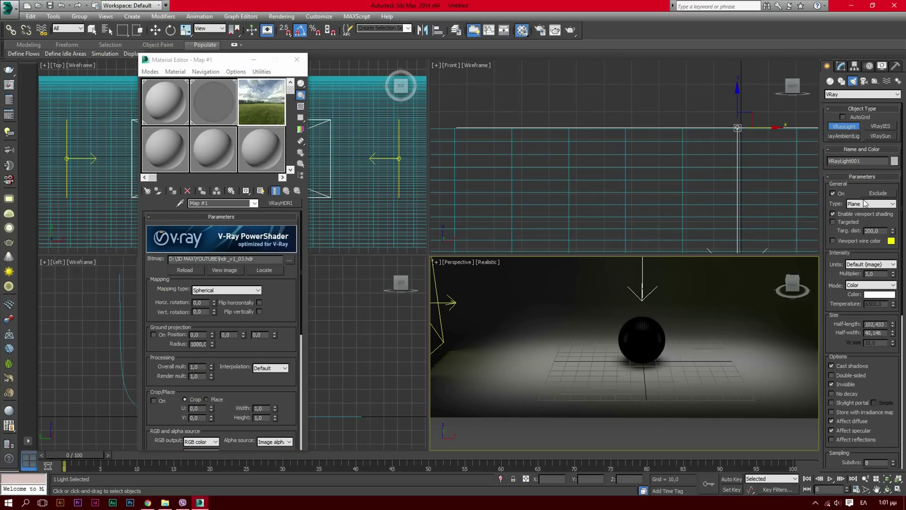
left_click(863, 207)
left_click(853, 219)
left_click(700, 363)
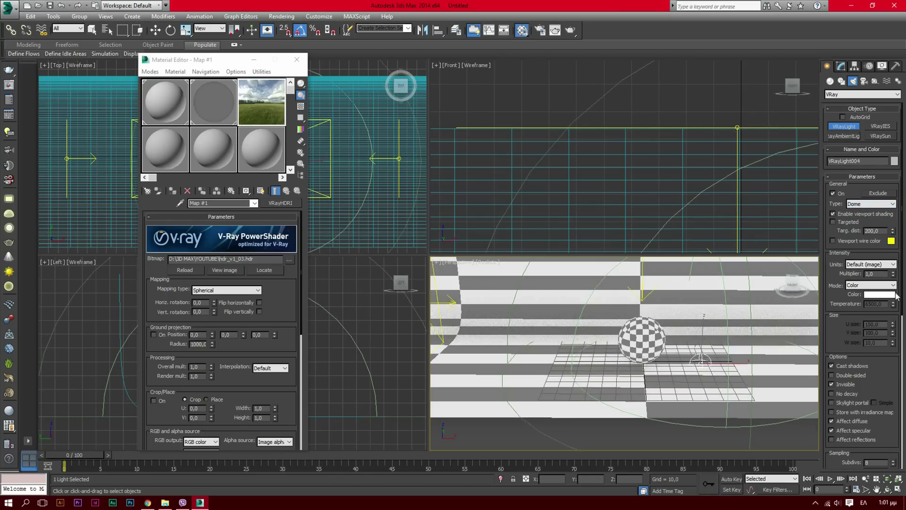
scroll(848, 336, "down", 5)
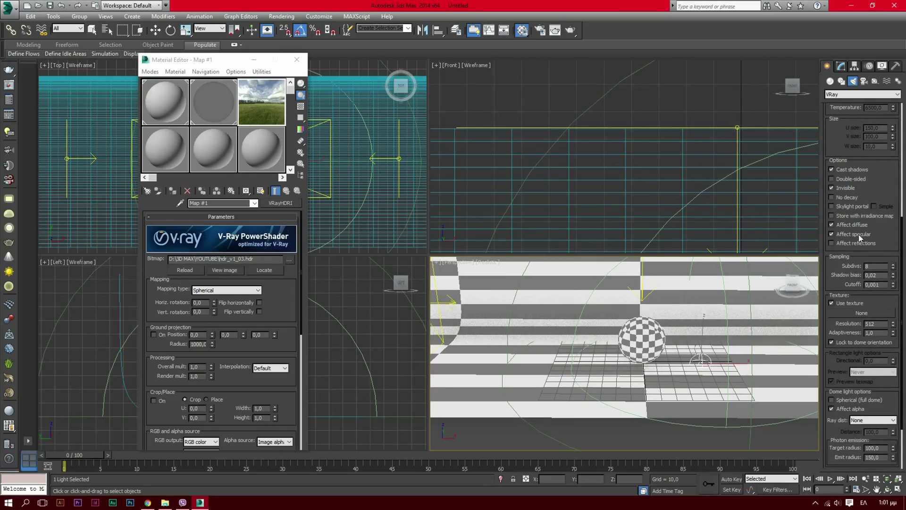
left_click(858, 242)
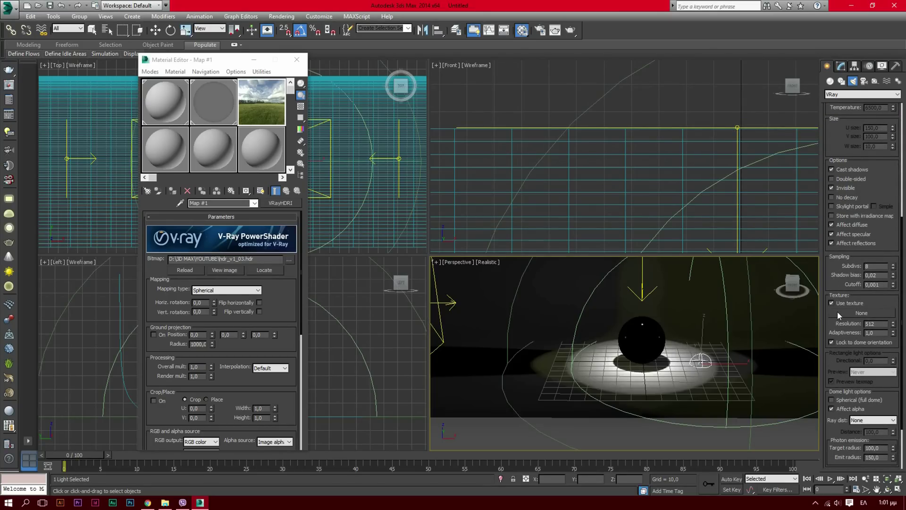
left_click_drag(234, 146, 850, 312)
left_click(432, 278)
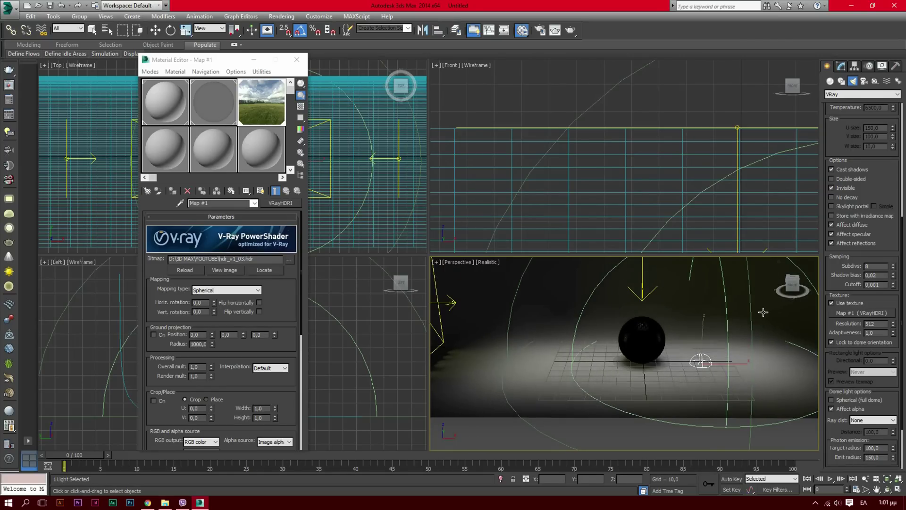
left_click(793, 282)
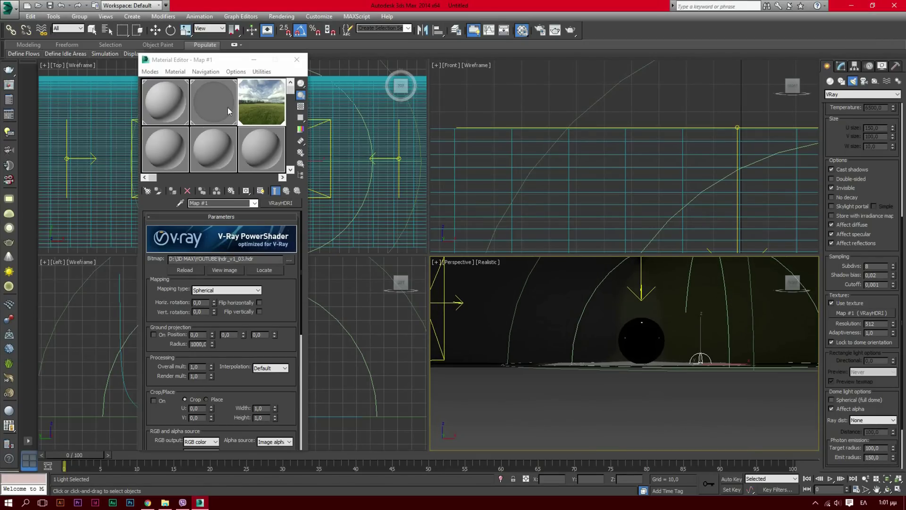
- Close the Material Editor and undo the stray extra dome light
left_click(296, 60)
scroll(252, 202, "down", 2)
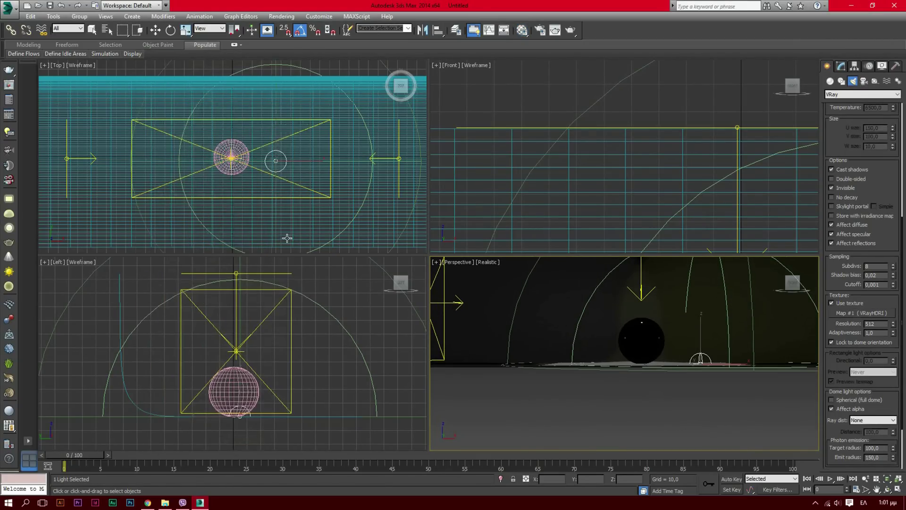
scroll(252, 201, "down", 2)
scroll(252, 201, "down", 3)
left_click(146, 213)
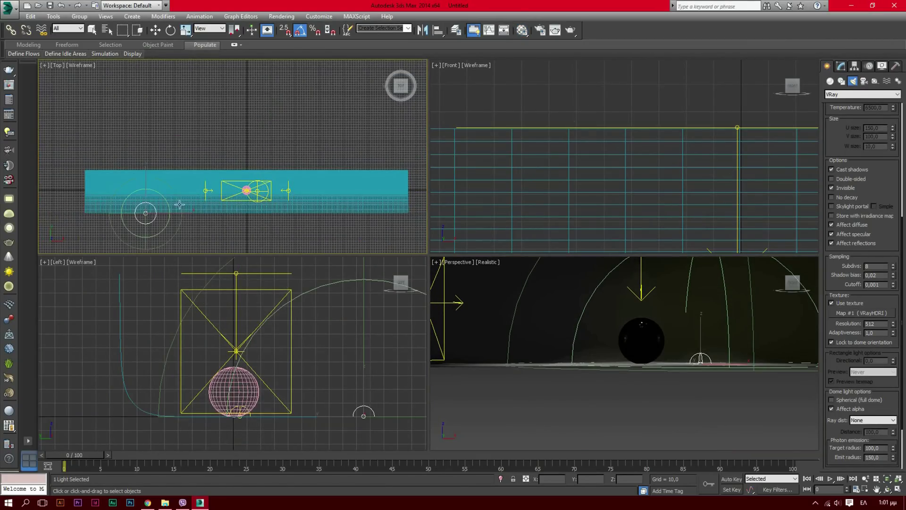
left_click(61, 6)
- Pull Plane001's front vertices forward at Editable Poly Vertex level to lengthen the floor
left_click(155, 30)
left_click(840, 67)
left_click(831, 112)
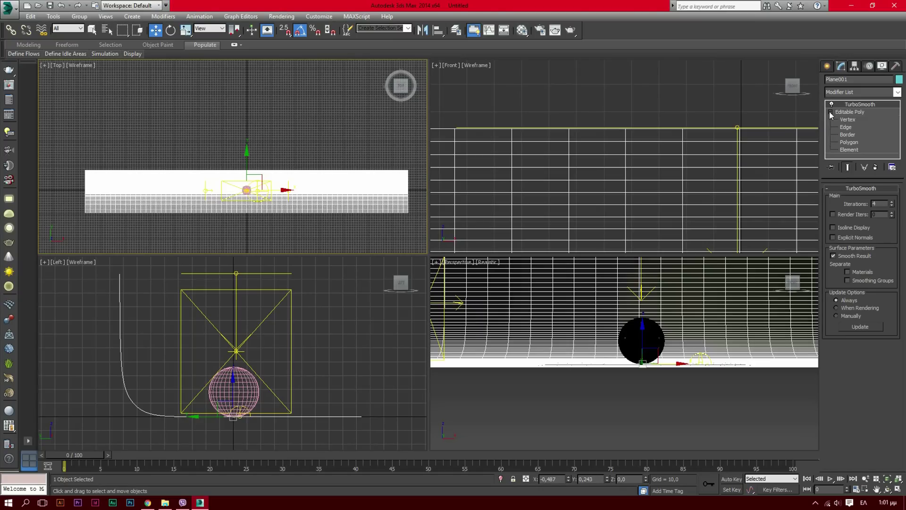
left_click(848, 121)
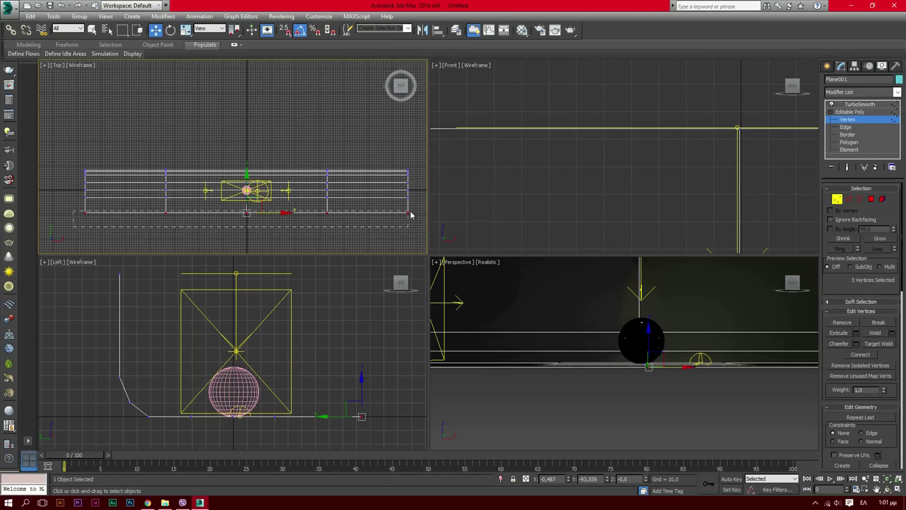
left_click_drag(247, 207, 252, 247)
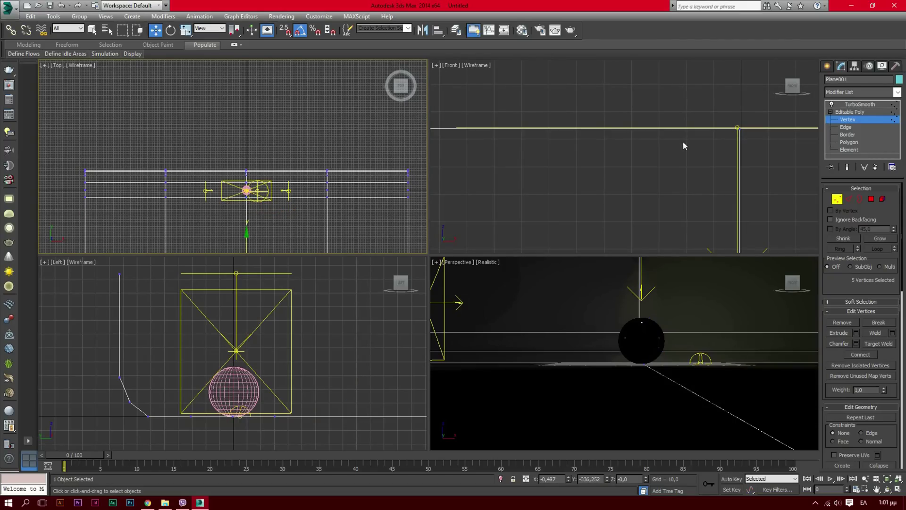
left_click(835, 113)
left_click(310, 129)
left_click(863, 109)
left_click(648, 358)
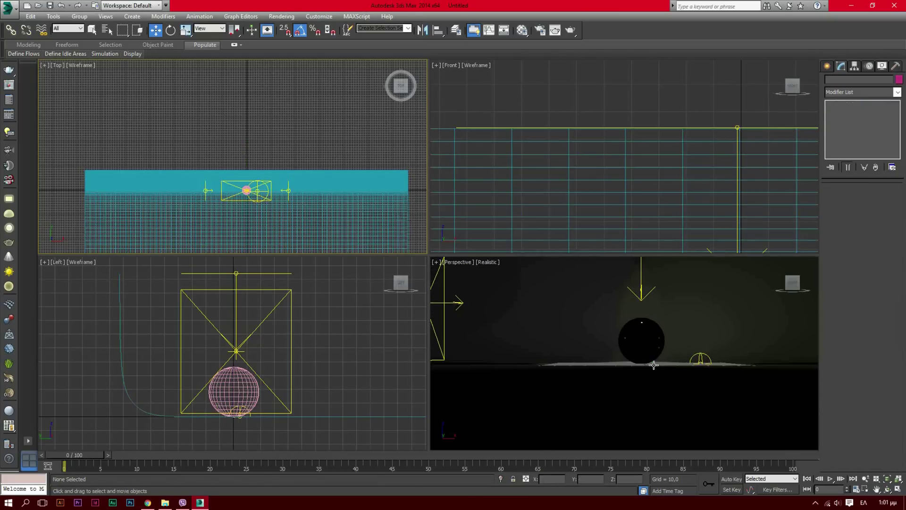
left_click(793, 283)
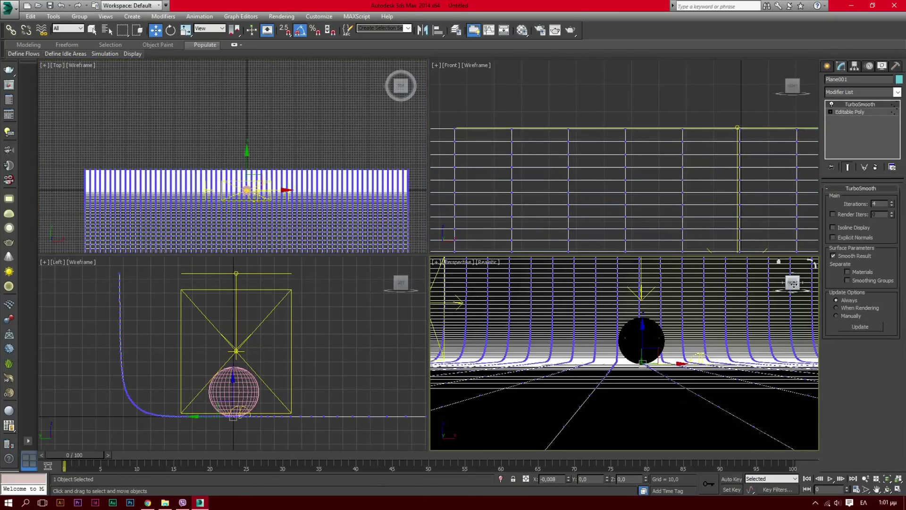
left_click(283, 131)
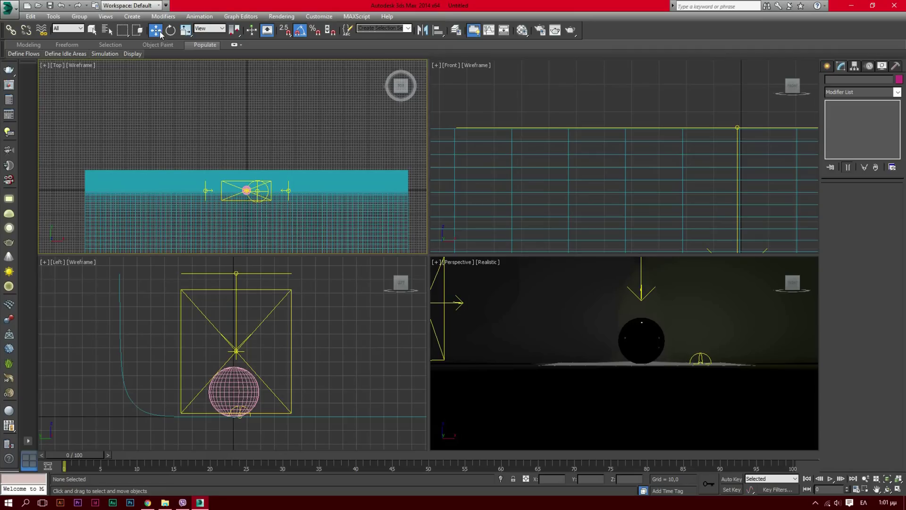
- Maximize the Perspective view with Alt+W and frame the sphere close up
middle_click_drag(653, 270, 695, 332, "alt")
mouse_move(553, 338)
middle_mouse_down()
mouse_move(607, 338)
mouse_move(611, 347)
middle_mouse_up()
key("alt+w")
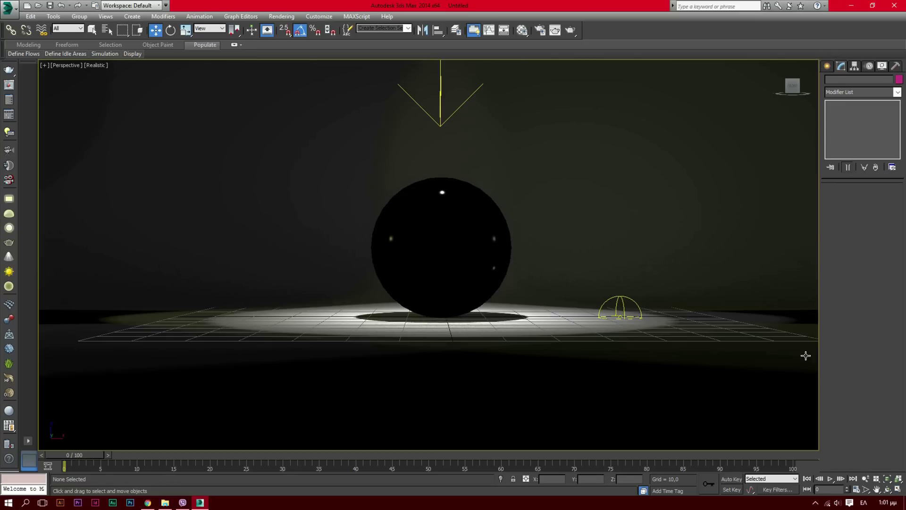
middle_click_drag(556, 164, 566, 187)
left_click(865, 478)
left_click_drag(467, 289, 470, 281)
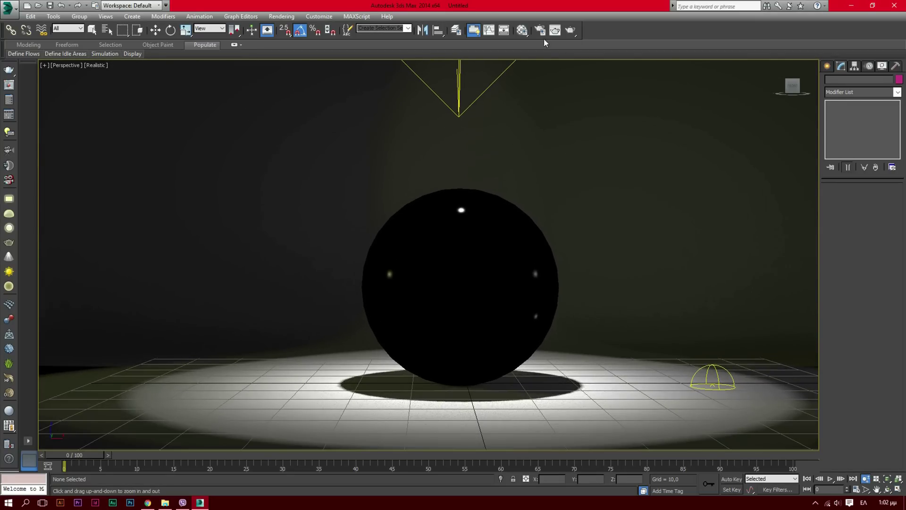
- Run a production test render, cancel it, and close the render windows
left_click(572, 32)
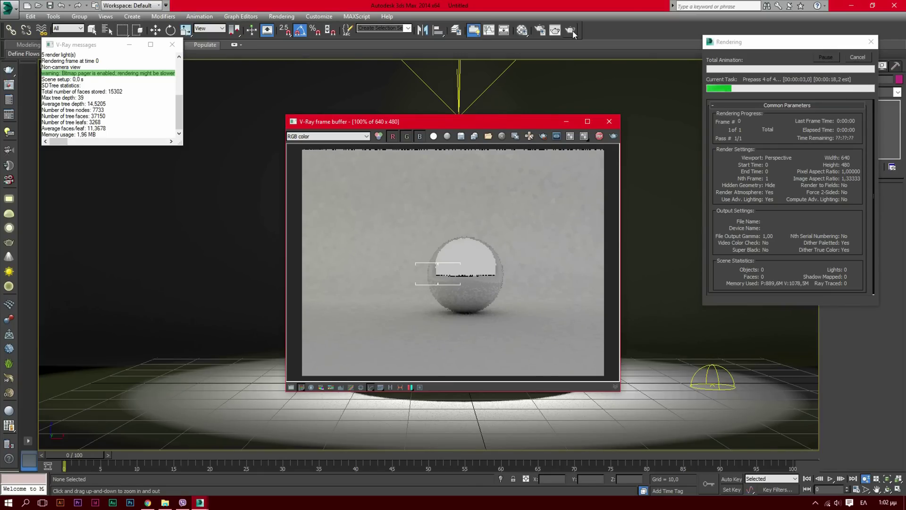
left_click(866, 58)
left_click(610, 122)
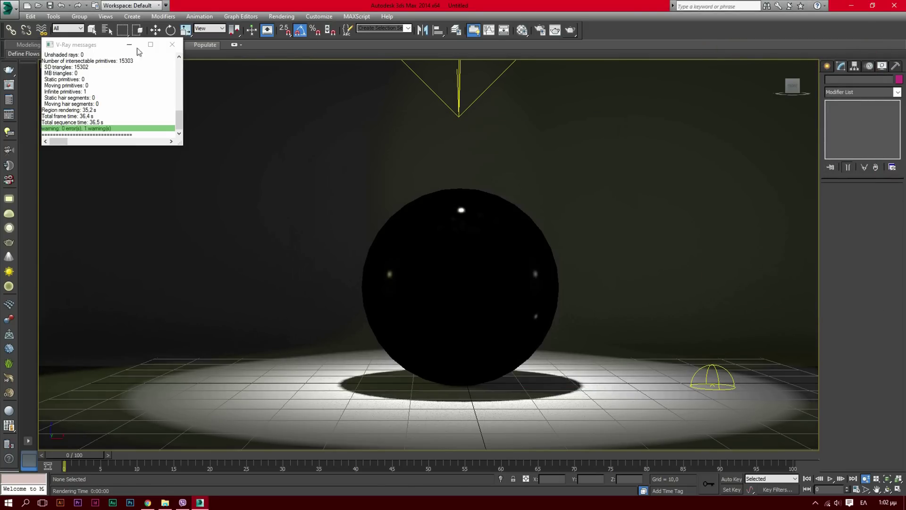
left_click(172, 44)
left_click(157, 30)
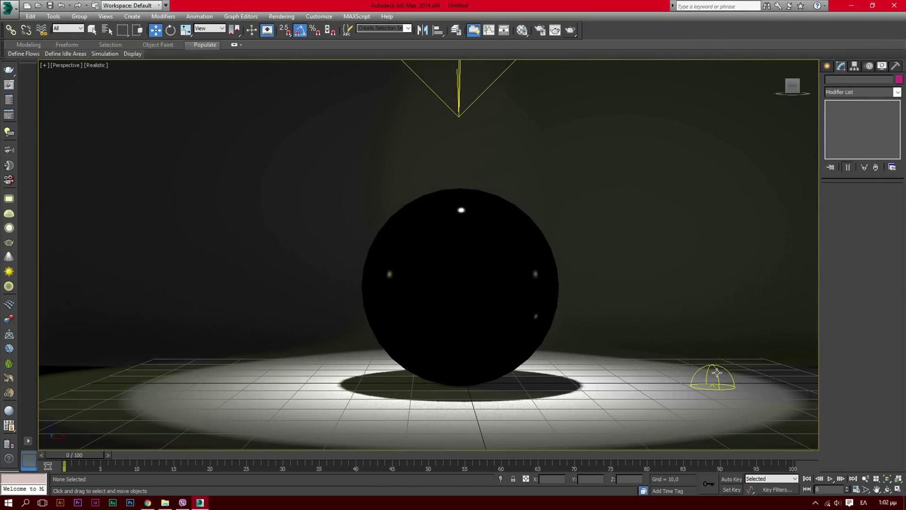
left_click(715, 372)
left_click(717, 374)
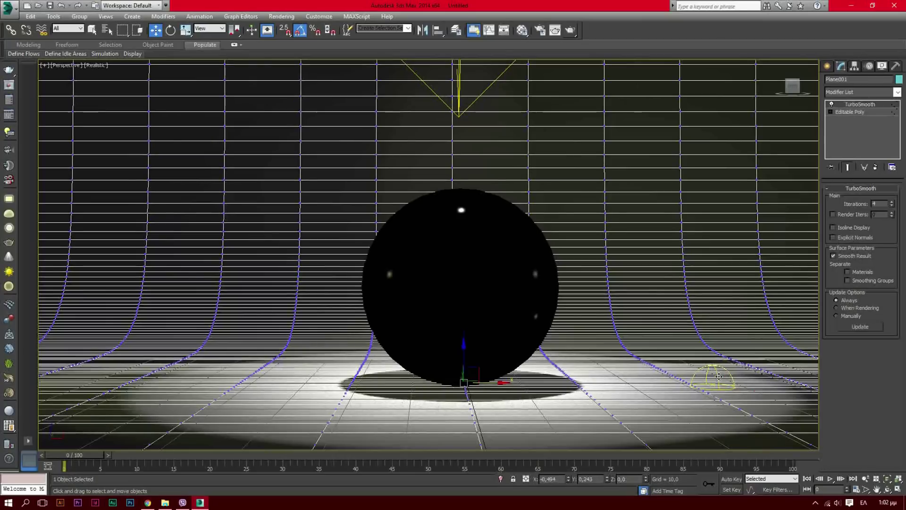
- Instance Map #1 (VRayHDRI) into the selected dome light's Texture slot
left_click(718, 375)
left_click_drag(826, 303, 827, 193)
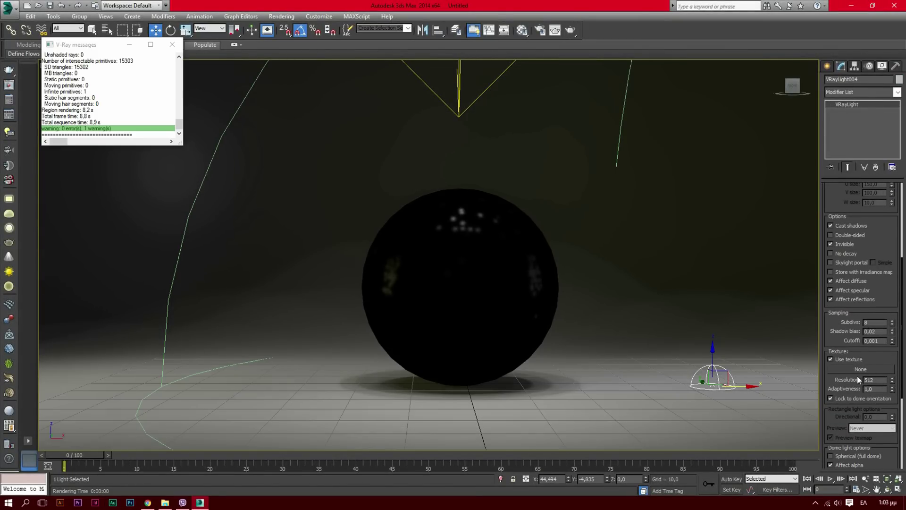
key("m")
mouse_move(262, 102)
left_mouse_down()
mouse_move(872, 383)
mouse_move(869, 368)
left_mouse_up()
left_click(423, 278)
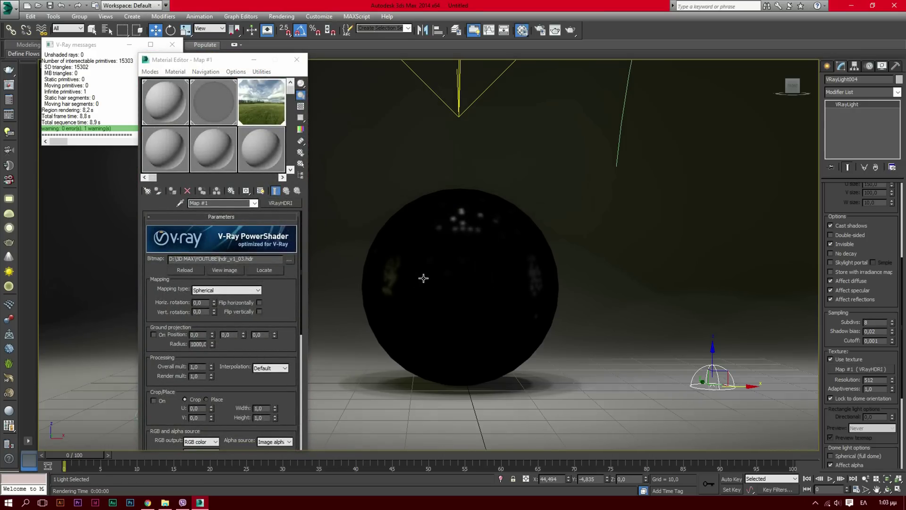
- Close the Material Editor and start a 640×480 production render
left_click(572, 32)
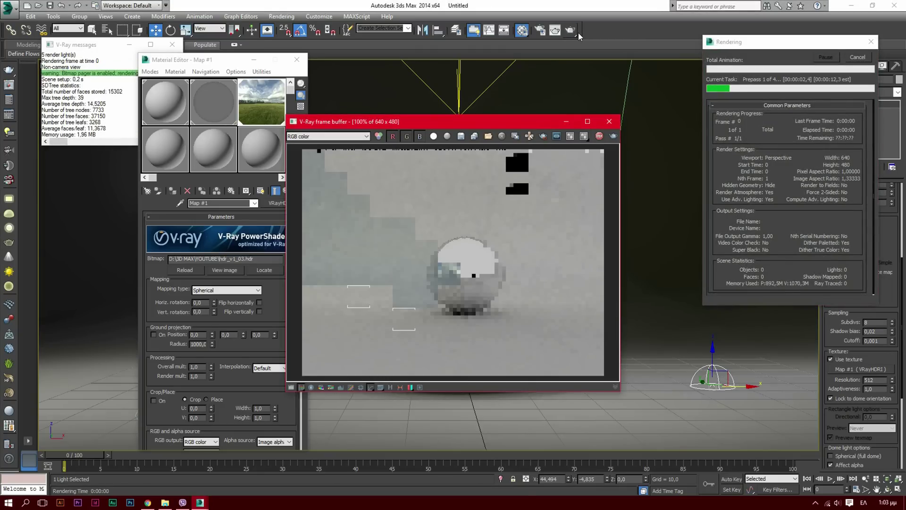
key("m")
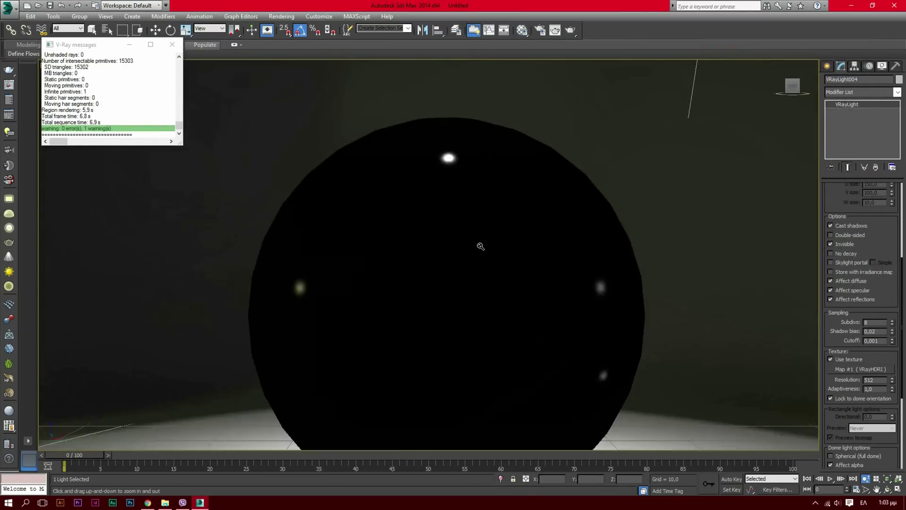
left_click(571, 30)
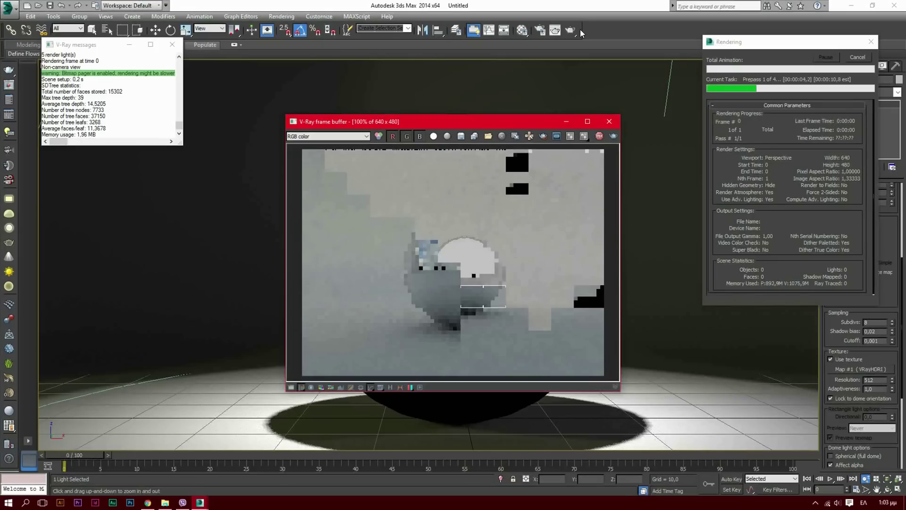